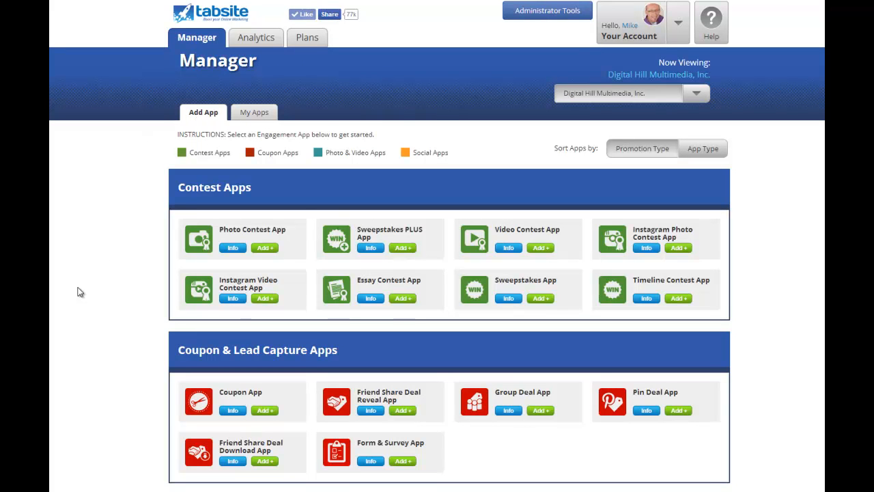
Browse the engagement apps and bring up the Sweepstakes App's info description.
{"action": "scroll", "coordinate": [78, 260], "scroll_direction": "down", "scroll_amount": 4}
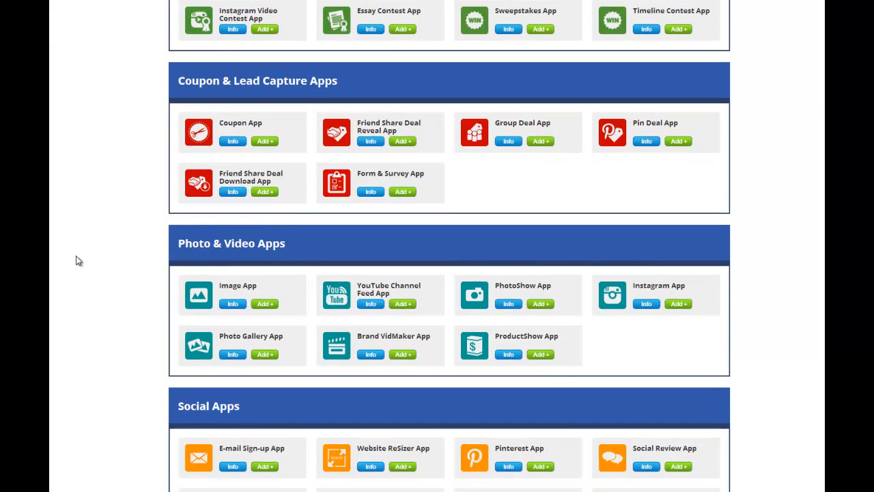
{"action": "scroll", "coordinate": [78, 260], "scroll_direction": "down", "scroll_amount": 2}
{"action": "scroll", "coordinate": [78, 260], "scroll_direction": "up", "scroll_amount": 5}
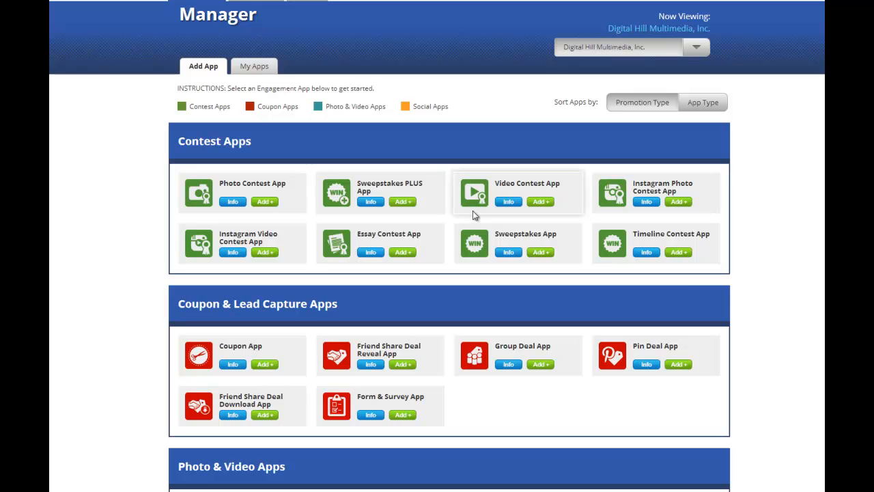
{"action": "left_click", "coordinate": [509, 252]}
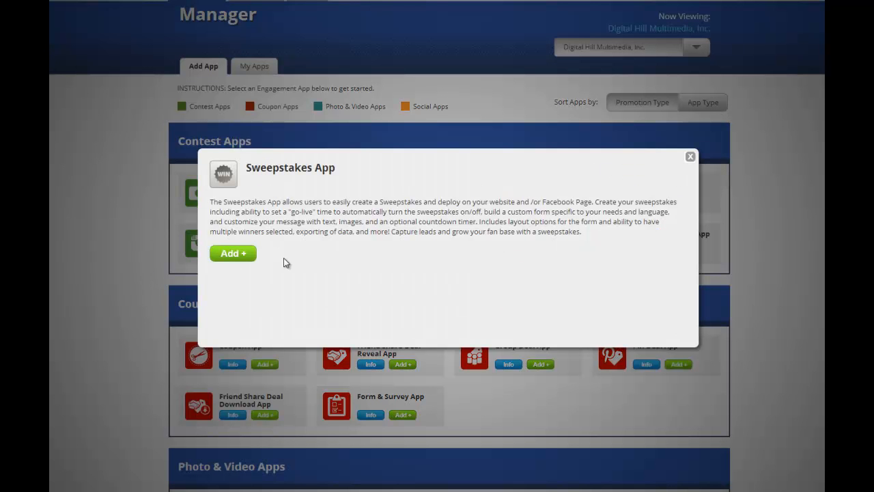
Start a new Sweepstakes App named Demo.
{"action": "left_click", "coordinate": [242, 254]}
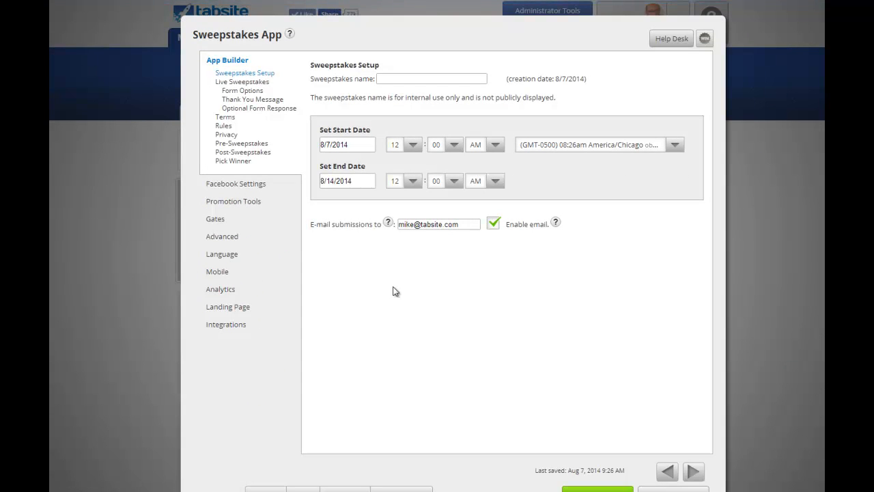
{"action": "left_click", "coordinate": [414, 79]}
{"action": "type", "text": "Demo"}
Set the end time to 05:00 PM on 8/14/2014, keeping the America/Chicago time zone.
{"action": "left_click", "coordinate": [677, 145]}
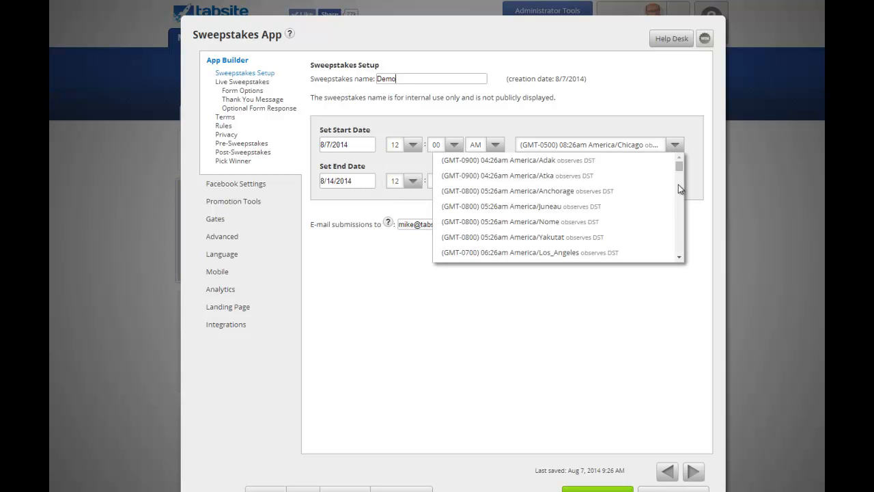
{"action": "left_click", "coordinate": [610, 102]}
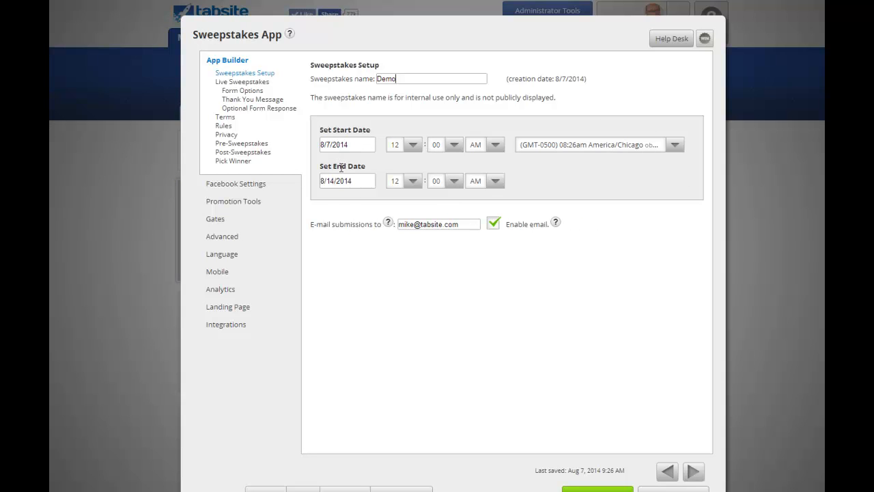
{"action": "left_click", "coordinate": [413, 182]}
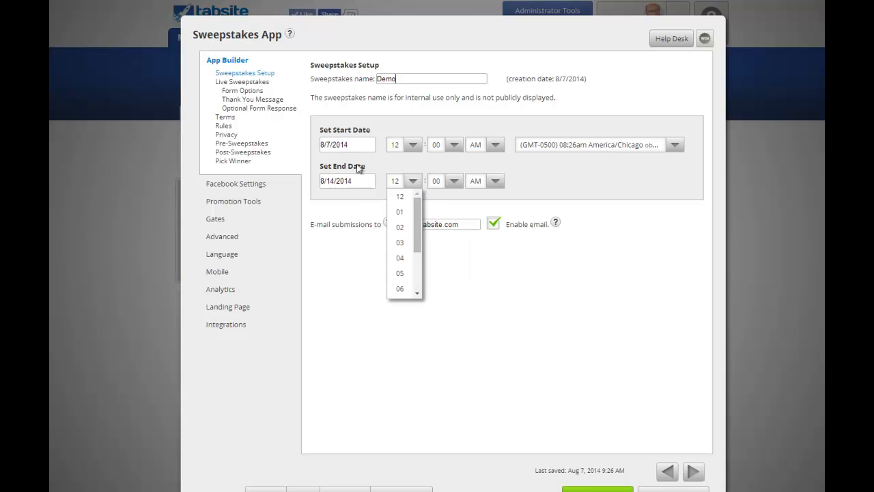
{"action": "left_click", "coordinate": [401, 182]}
{"action": "left_click", "coordinate": [414, 181]}
{"action": "left_click_drag", "start_coordinate": [417, 217], "coordinate": [419, 254]}
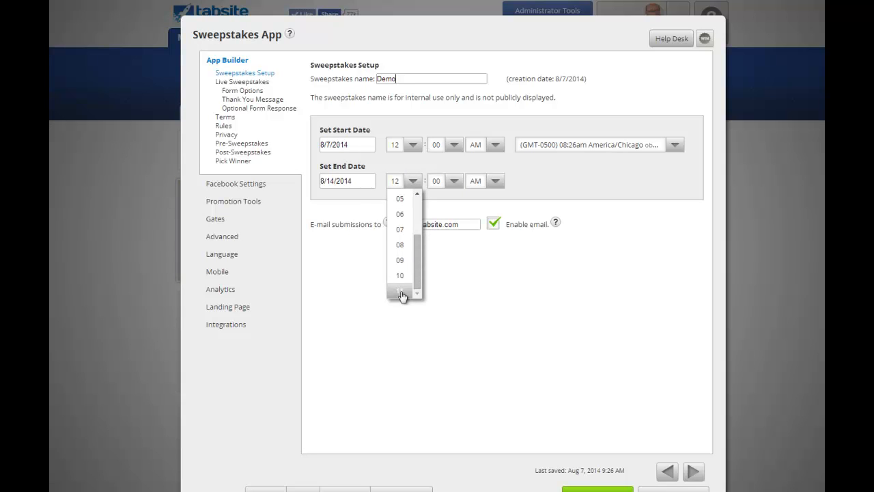
{"action": "left_click", "coordinate": [400, 199]}
{"action": "left_click", "coordinate": [495, 183]}
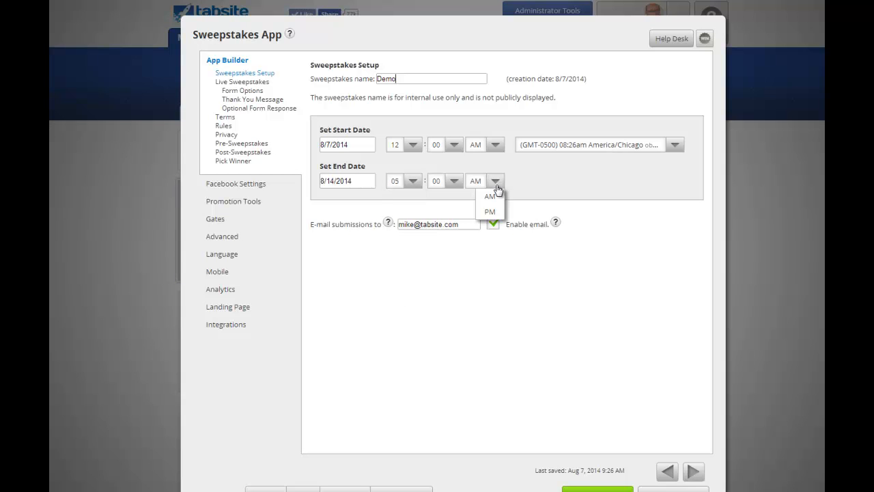
{"action": "left_click", "coordinate": [490, 212]}
Replace the submission e-mail with the support address, keeping e-mail notification enabled.
{"action": "triple_click", "coordinate": [432, 224]}
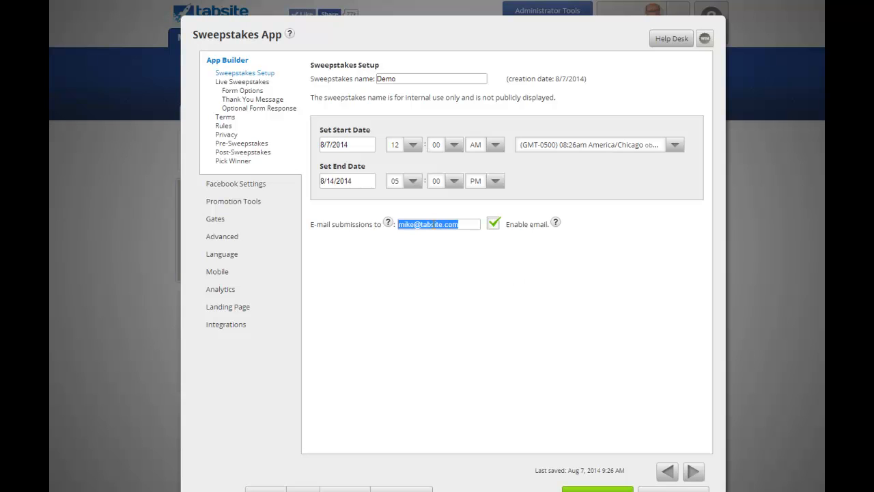
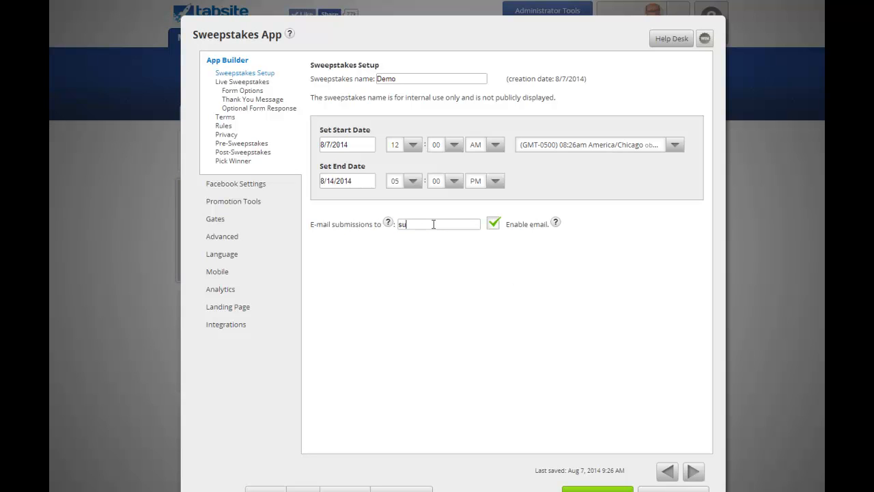
{"action": "left_click", "coordinate": [494, 224]}
{"action": "left_click", "coordinate": [494, 224]}
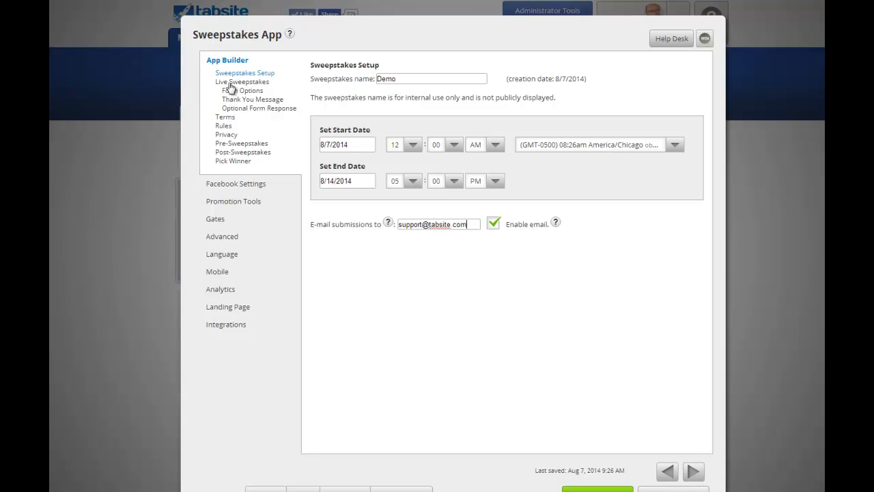
Choose the image-on-top layout with the Text area placed left of the Entry Form.
{"action": "left_click", "coordinate": [694, 472]}
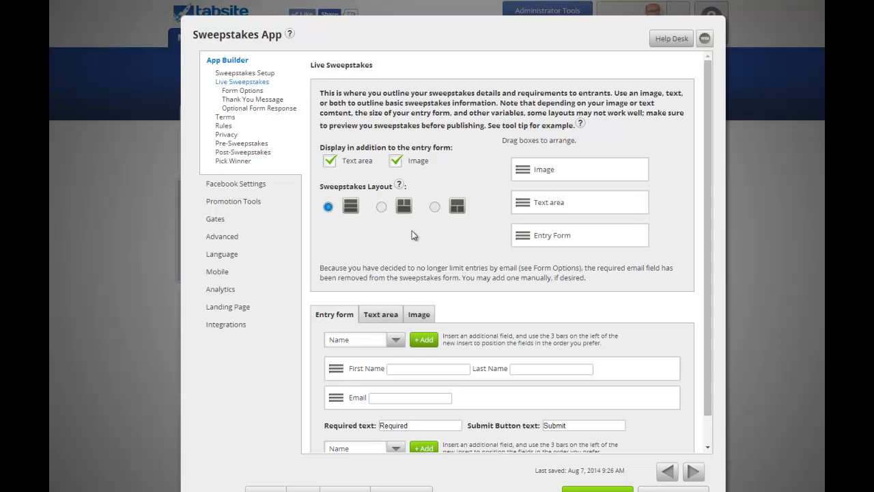
{"action": "left_click", "coordinate": [381, 207]}
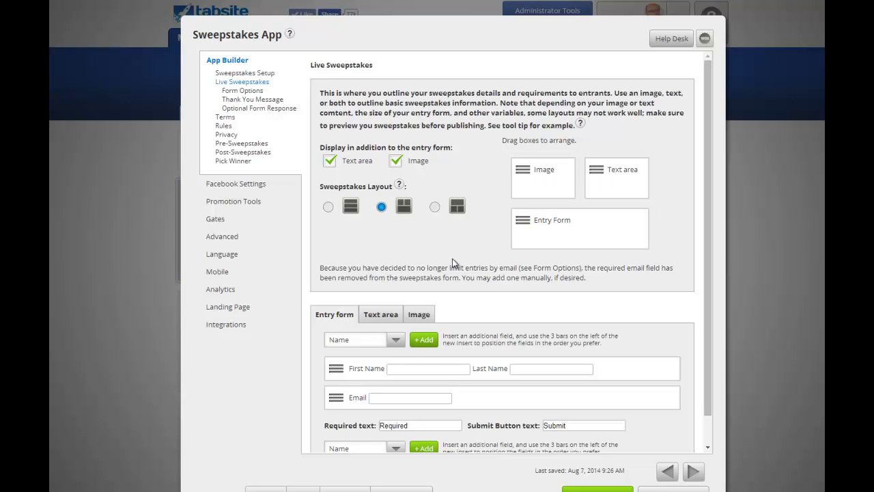
{"action": "left_click", "coordinate": [435, 206]}
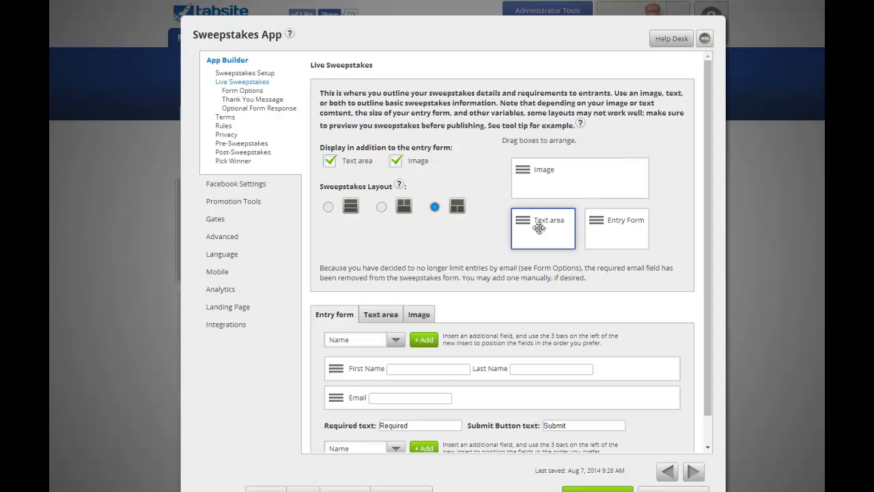
{"action": "left_click_drag", "start_coordinate": [539, 226], "coordinate": [620, 224]}
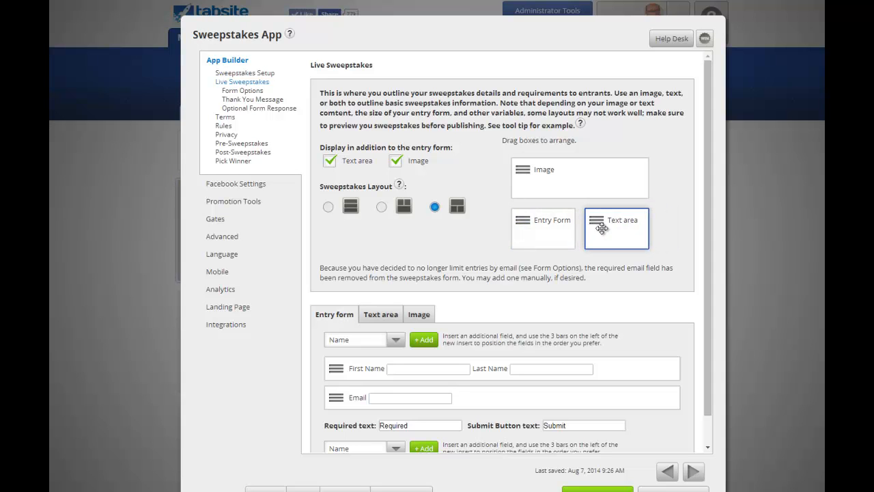
{"action": "left_click_drag", "start_coordinate": [539, 227], "coordinate": [616, 233]}
Review the addable field types and confirm the Name and Email field settings unchanged.
{"action": "scroll", "coordinate": [424, 307], "scroll_direction": "down", "scroll_amount": 2}
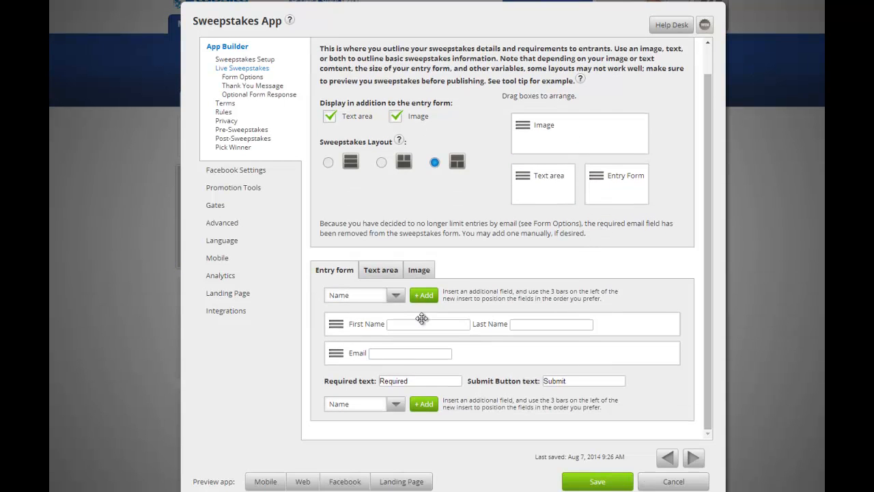
{"action": "scroll", "coordinate": [471, 273], "scroll_direction": "down", "scroll_amount": 3}
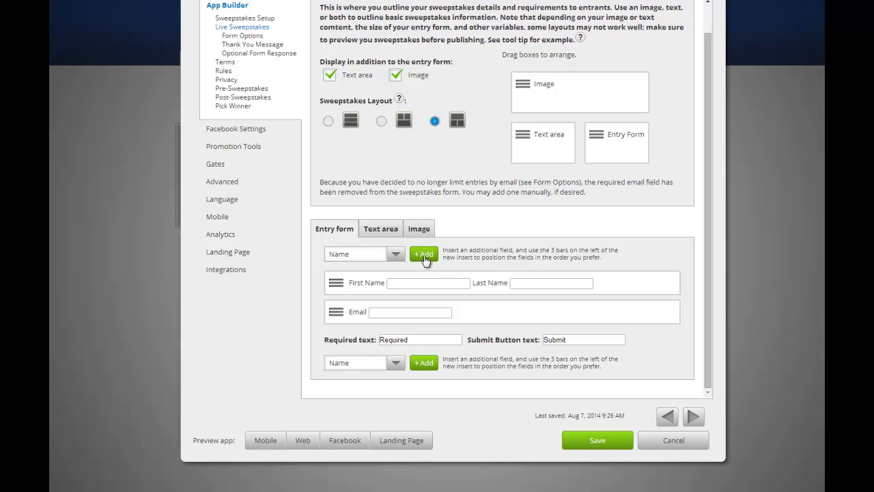
{"action": "left_click", "coordinate": [395, 254]}
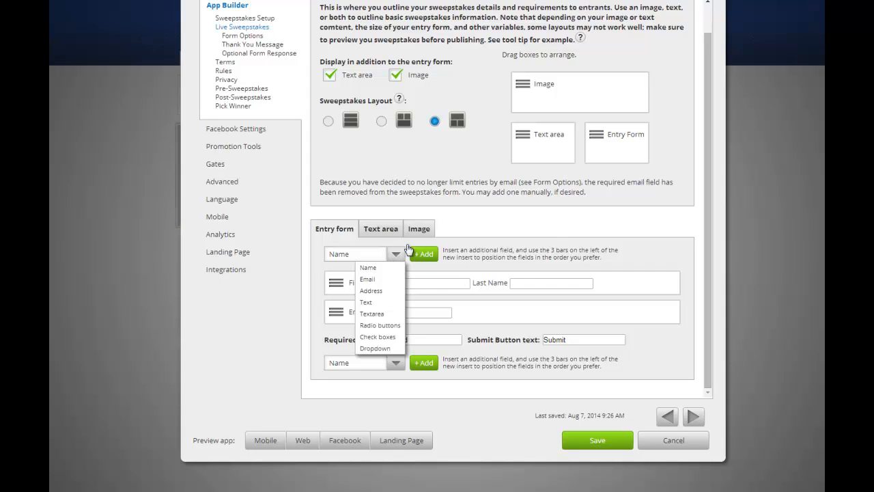
{"action": "left_click", "coordinate": [540, 227]}
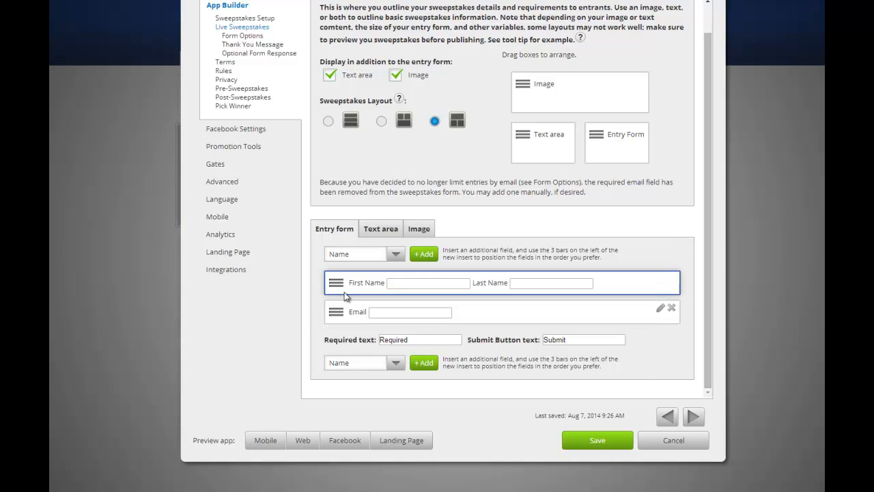
{"action": "left_click", "coordinate": [661, 281]}
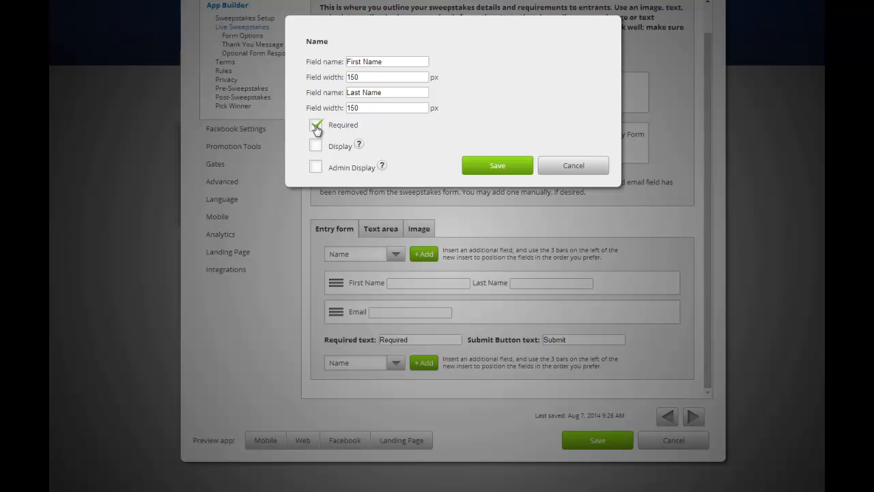
{"action": "left_click", "coordinate": [514, 167]}
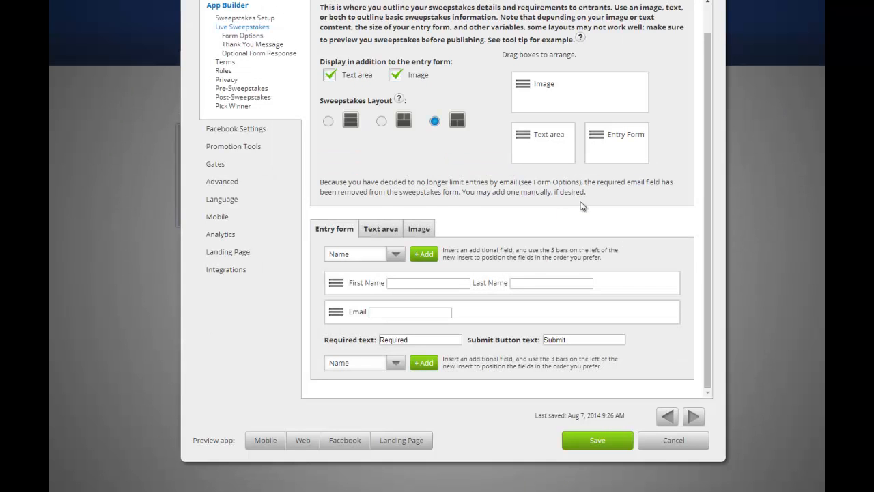
{"action": "left_click", "coordinate": [663, 310]}
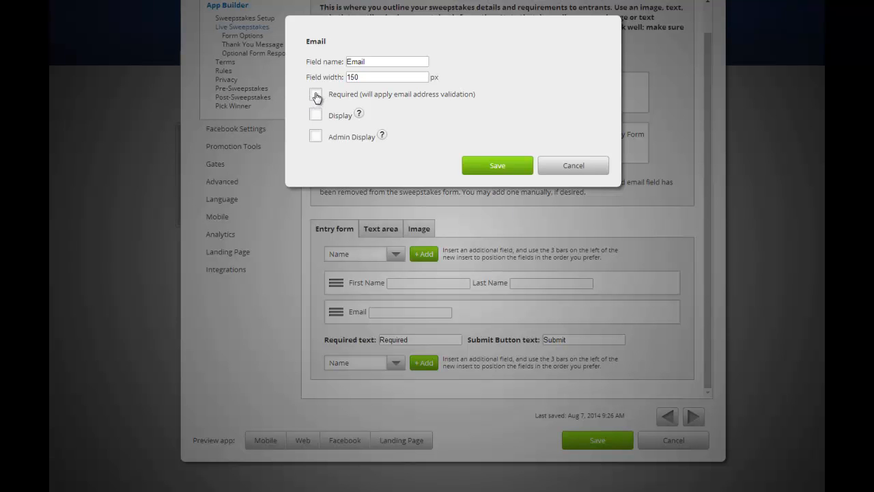
{"action": "left_click", "coordinate": [509, 166]}
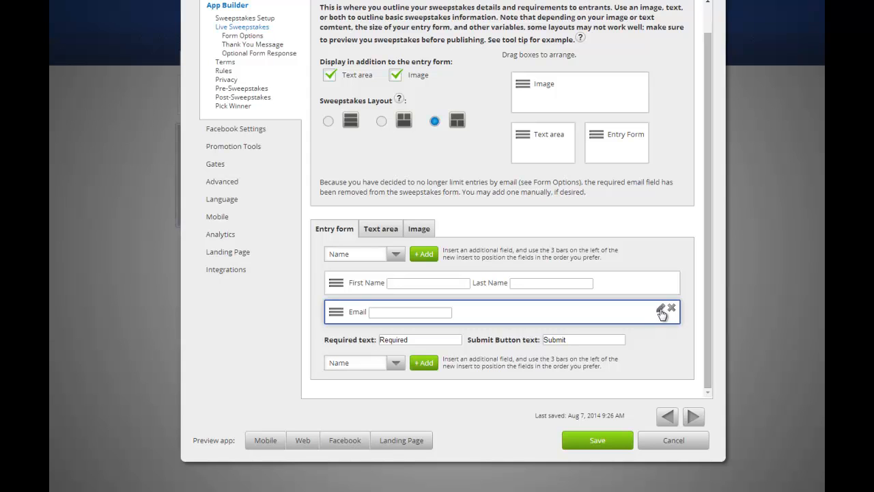
Change the submit button text from Submit to ENTER.
{"action": "left_click", "coordinate": [409, 342]}
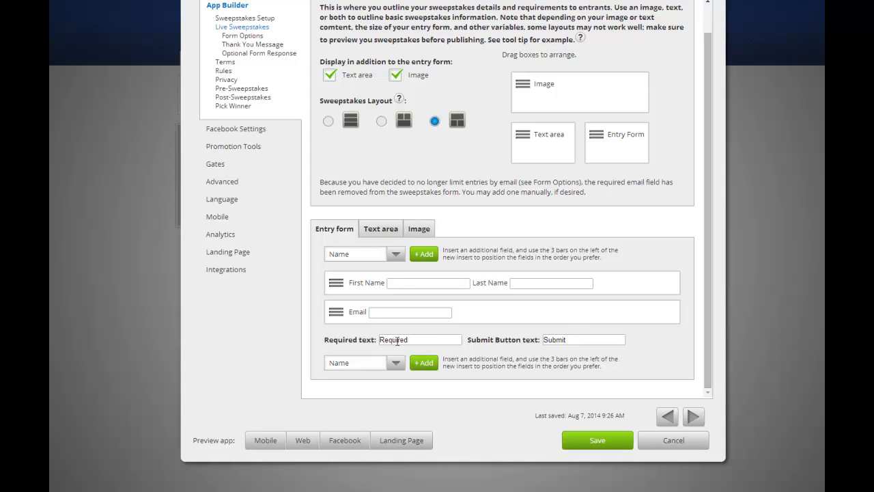
{"action": "left_click_drag", "start_coordinate": [569, 338], "coordinate": [535, 338]}
{"action": "type", "text": "ENTER"}
Add the line 'Complete form for a chance to win a great prize' to the Text area, then show the Image tab.
{"action": "mouse_move", "coordinate": [629, 309]}
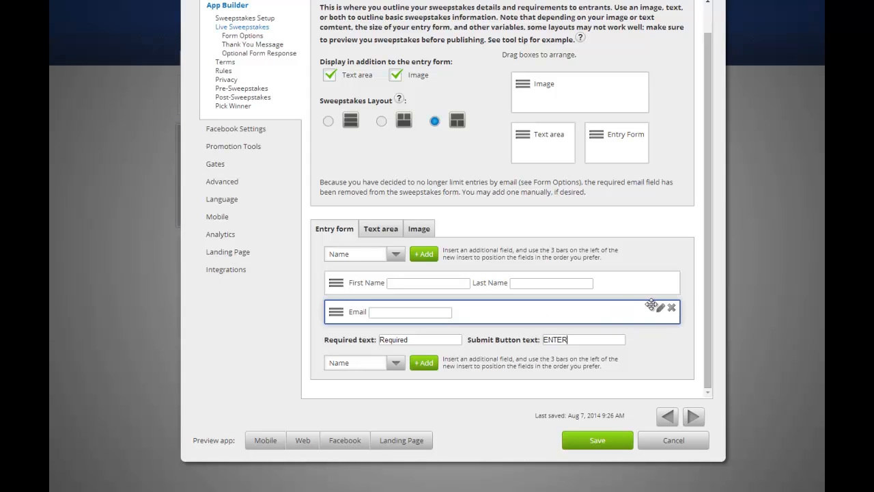
{"action": "left_click", "coordinate": [377, 230]}
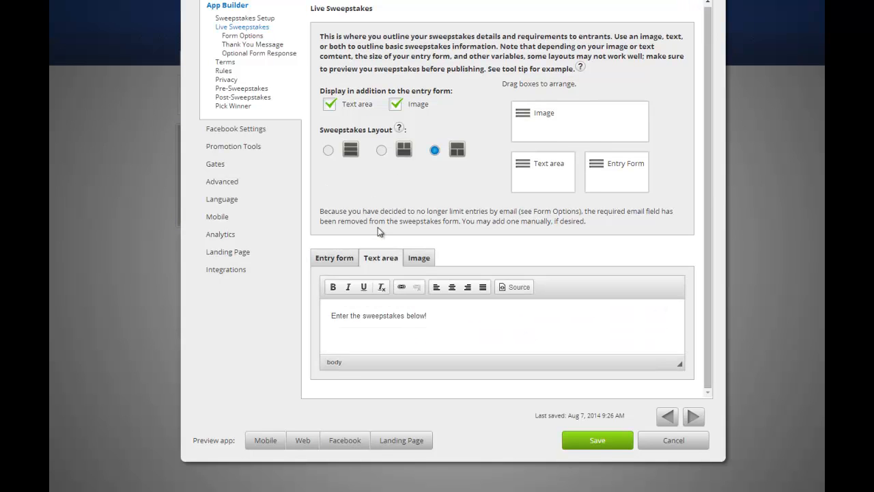
{"action": "left_click", "coordinate": [459, 315]}
{"action": "type", "text": "Complete fo"}
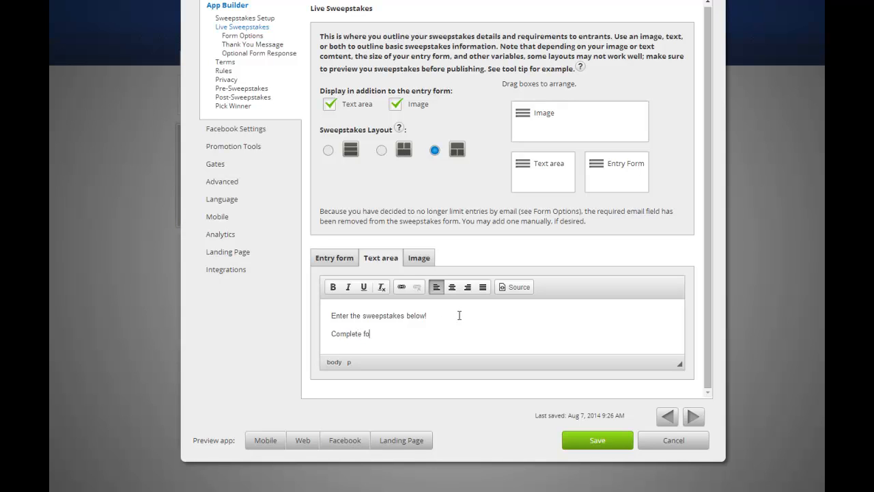
{"action": "type", "text": "rm for a chance to win a great prize"}
{"action": "left_click", "coordinate": [415, 259]}
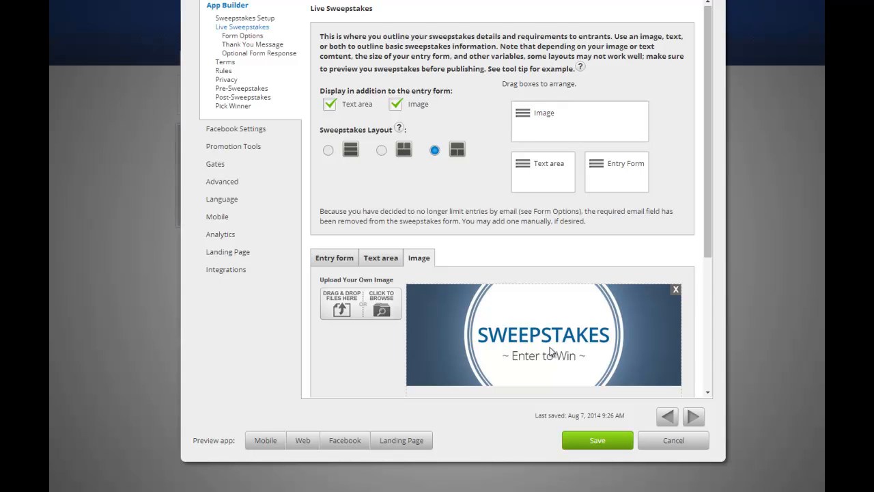
Review the centered 'SWEEPSTAKES ~ Enter to Win ~' banner options, then continue to Form Options.
{"action": "scroll", "coordinate": [560, 335], "scroll_direction": "down", "scroll_amount": 3}
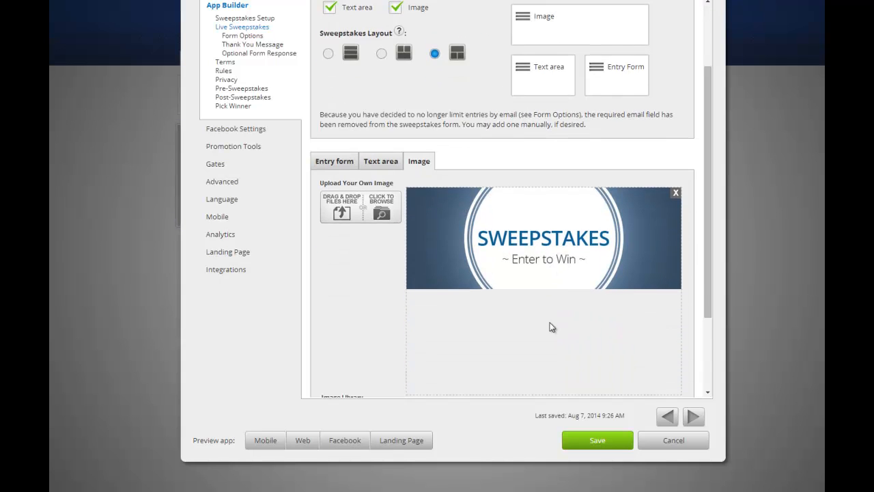
{"action": "scroll", "coordinate": [552, 327], "scroll_direction": "down", "scroll_amount": 3}
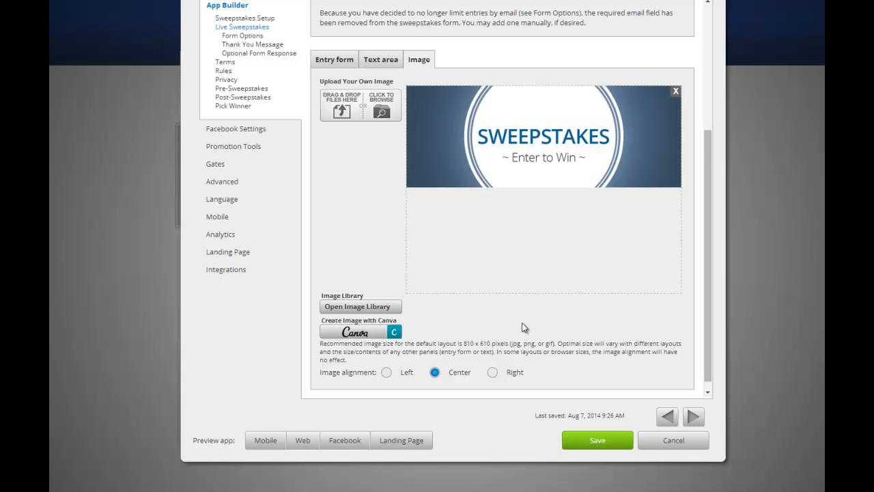
{"action": "scroll", "coordinate": [526, 326], "scroll_direction": "down", "scroll_amount": 1}
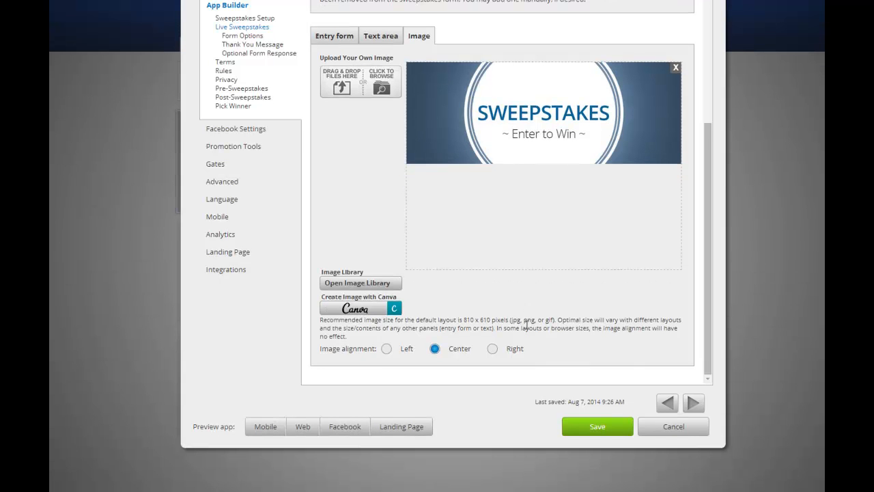
{"action": "scroll", "coordinate": [526, 327], "scroll_direction": "up", "scroll_amount": 2}
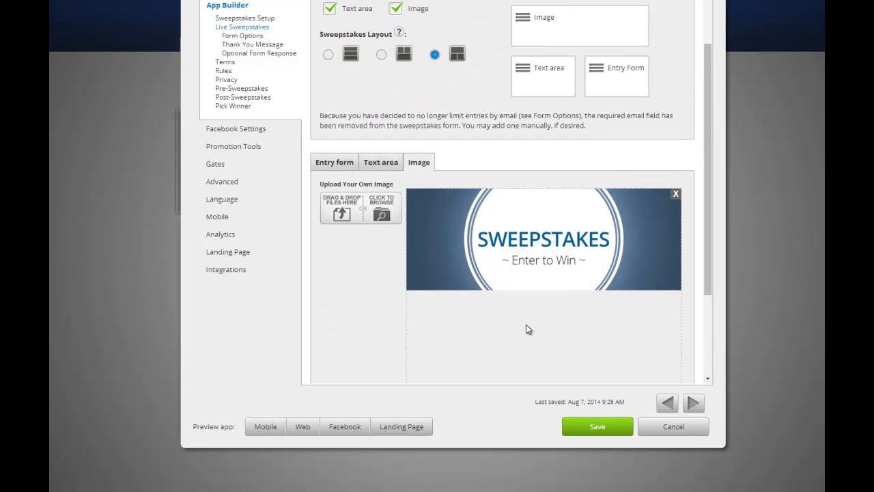
{"action": "left_click", "coordinate": [693, 403]}
Enable Limit Entry by Email with the limit kept at 1 entry per email address.
{"action": "scroll", "coordinate": [545, 280], "scroll_direction": "up", "scroll_amount": 1}
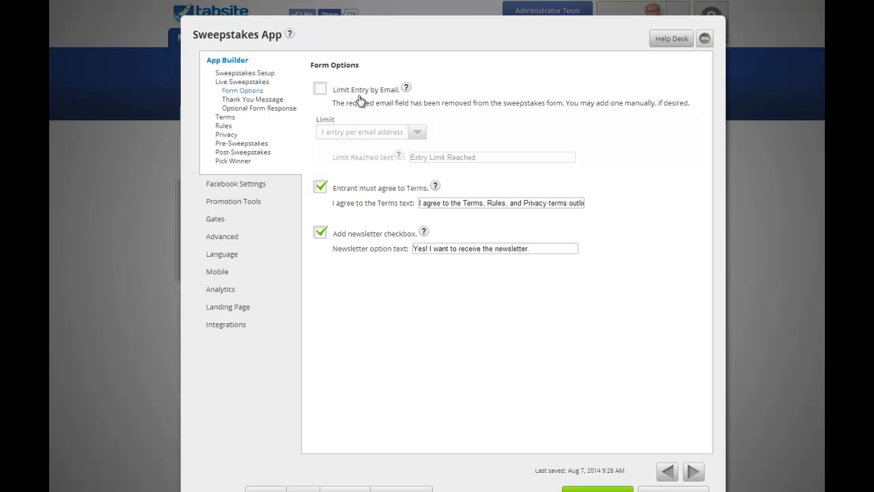
{"action": "left_click", "coordinate": [327, 89]}
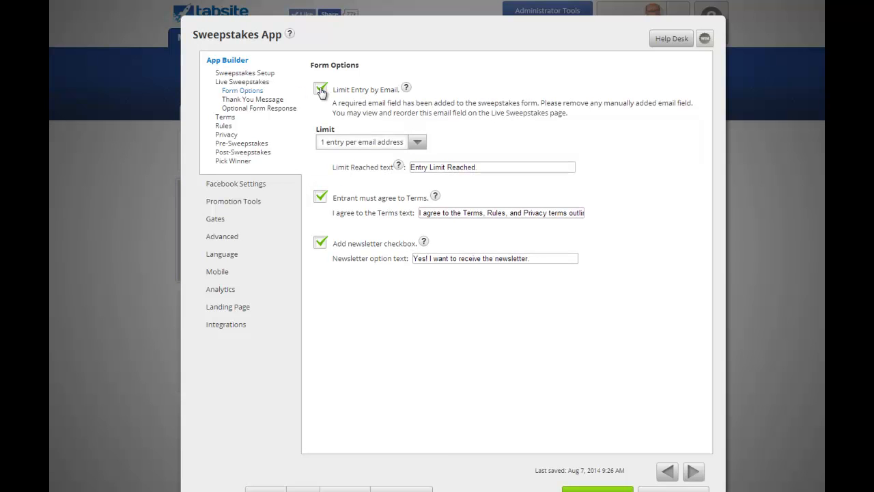
{"action": "left_click", "coordinate": [417, 142]}
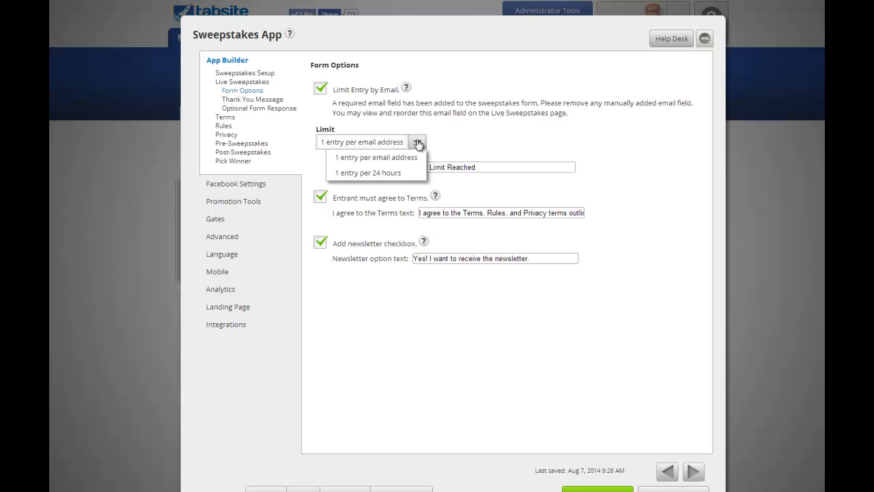
{"action": "left_click", "coordinate": [520, 130]}
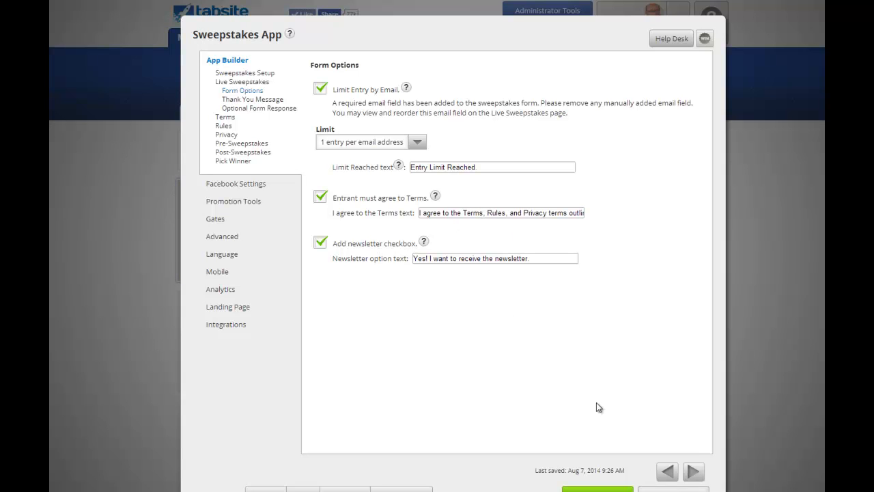
Inspect the Thank You image settings, keep the Response Page option, and continue to Optional Form Response.
{"action": "left_click", "coordinate": [694, 472]}
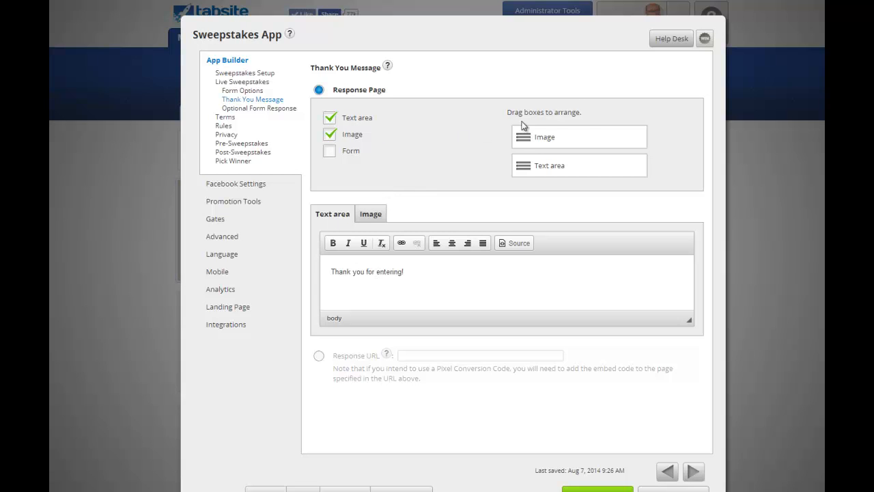
{"action": "left_click", "coordinate": [371, 214]}
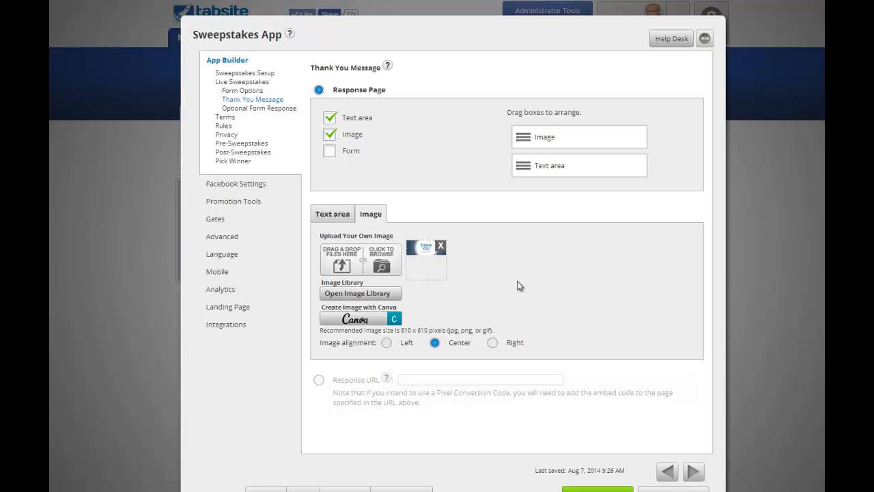
{"action": "left_click", "coordinate": [319, 381]}
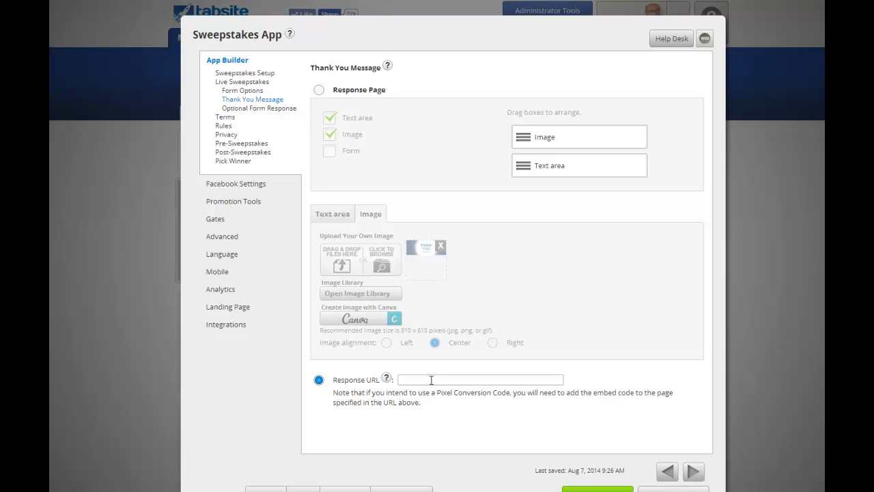
{"action": "left_click", "coordinate": [319, 90]}
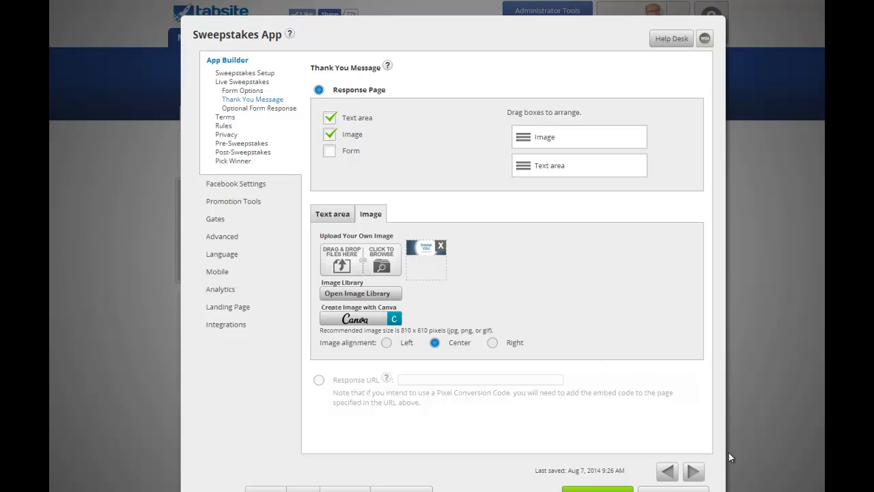
{"action": "left_click", "coordinate": [694, 472]}
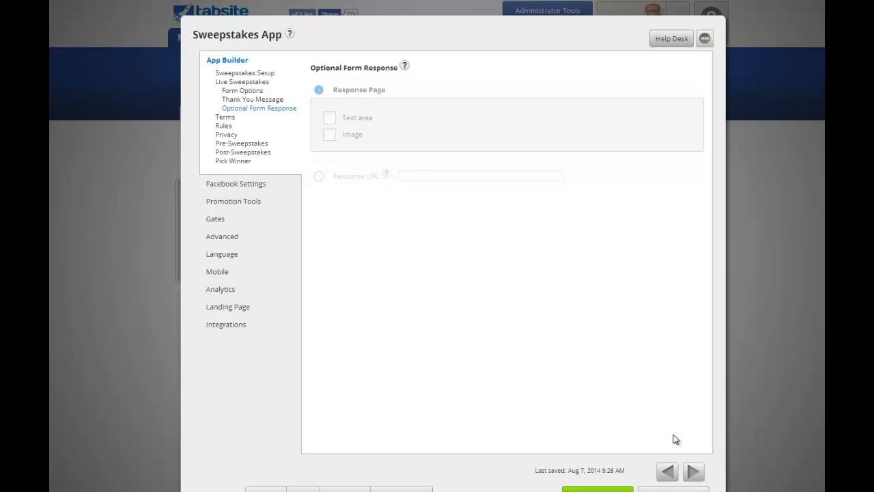
Advance past the Terms, Rules and Privacy pages to Pre-Sweepstakes.
{"action": "left_click", "coordinate": [694, 472]}
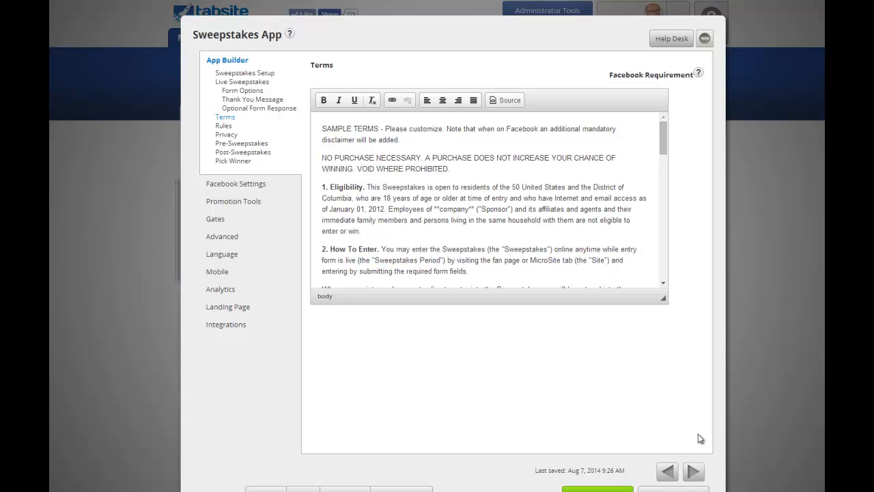
{"action": "left_click", "coordinate": [692, 472]}
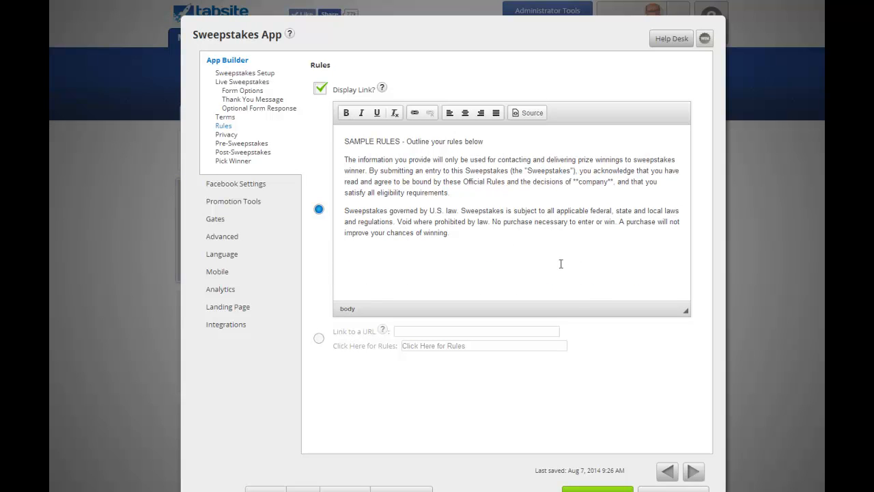
{"action": "left_click", "coordinate": [691, 472]}
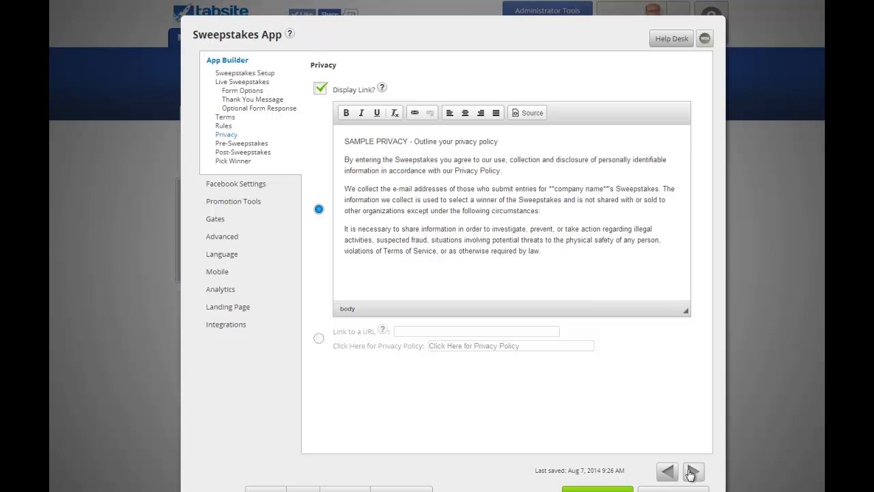
{"action": "left_click", "coordinate": [693, 473]}
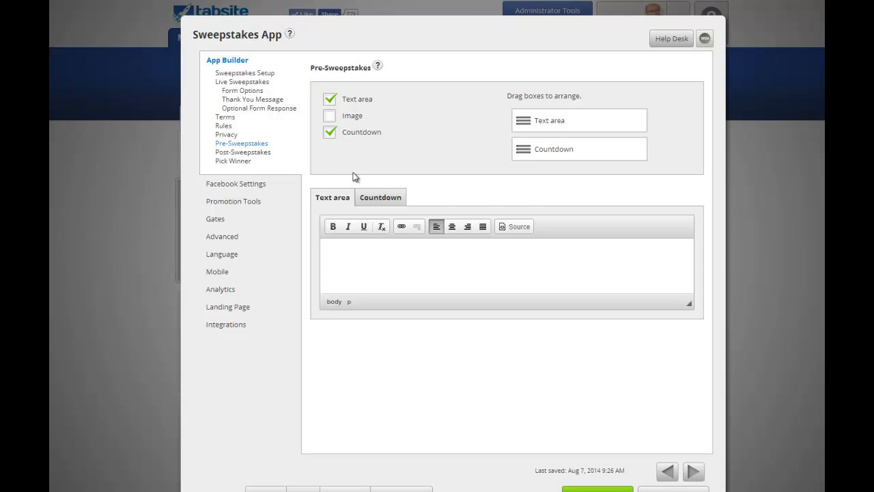
Check Image for Pre-Sweepstakes alongside Text area and Countdown, then continue to Post-Sweepstakes.
{"action": "left_click", "coordinate": [371, 197]}
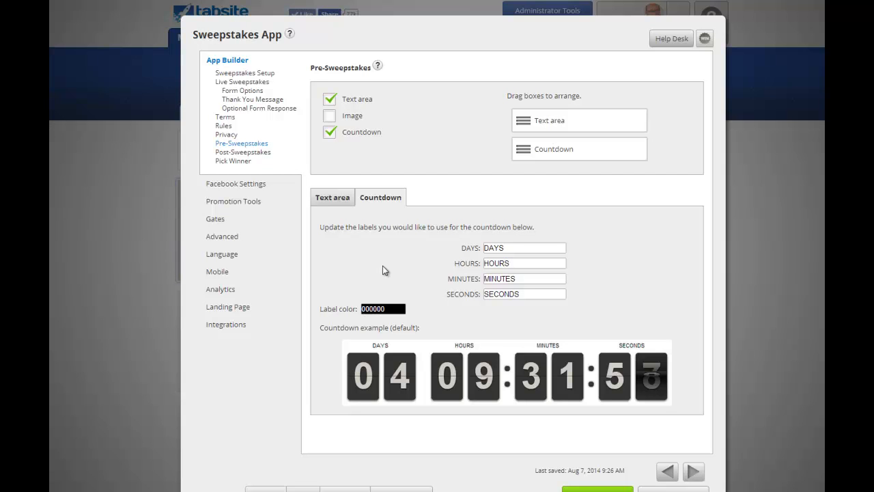
{"action": "left_click", "coordinate": [331, 117]}
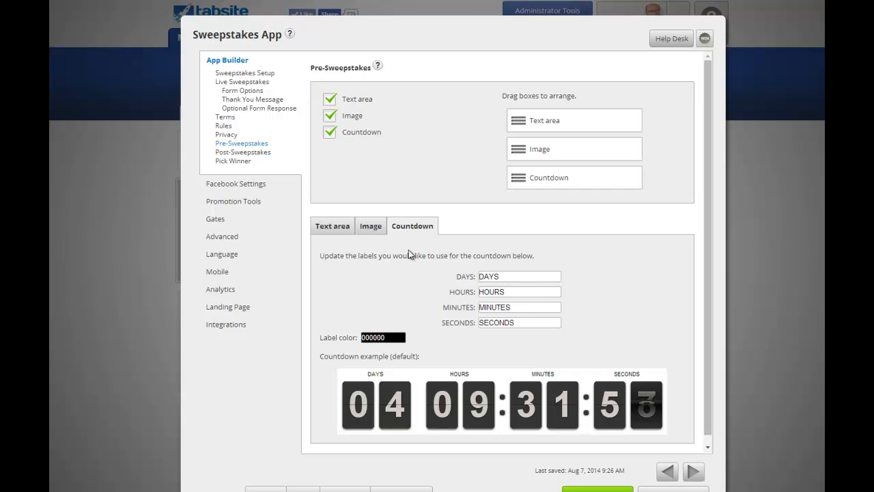
{"action": "left_click", "coordinate": [336, 228]}
{"action": "left_click", "coordinate": [370, 231]}
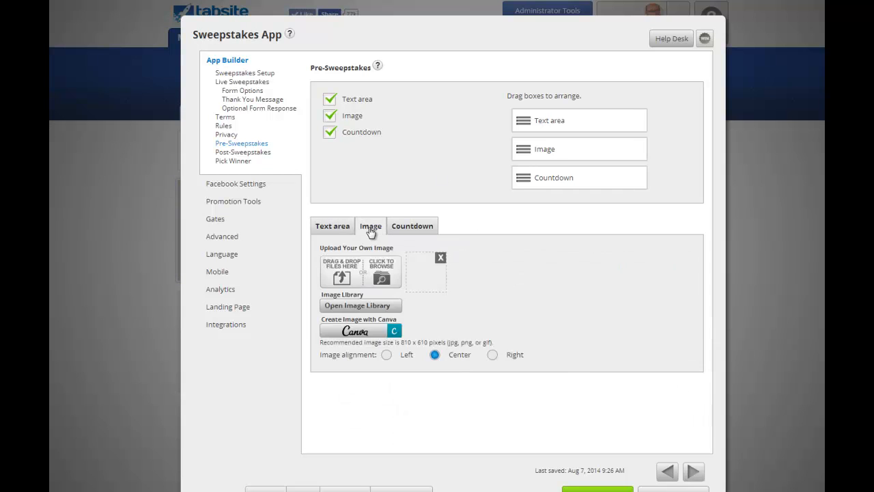
{"action": "left_click", "coordinate": [420, 228]}
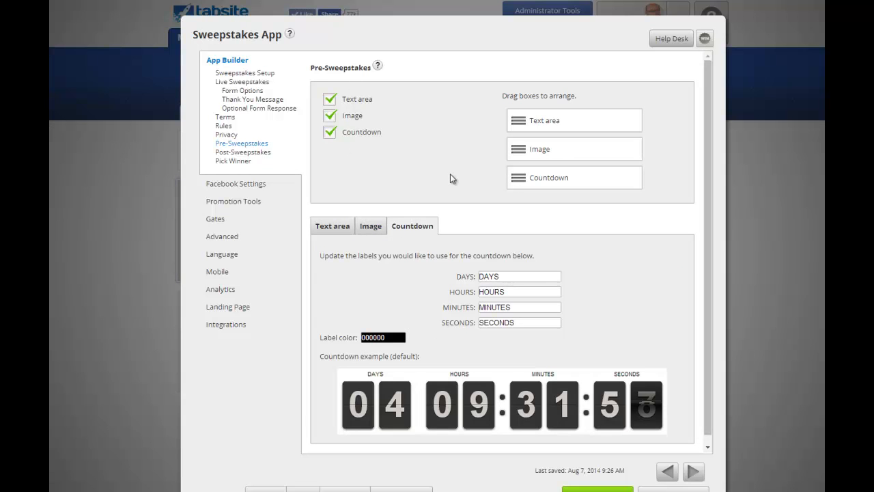
{"action": "left_click", "coordinate": [693, 471]}
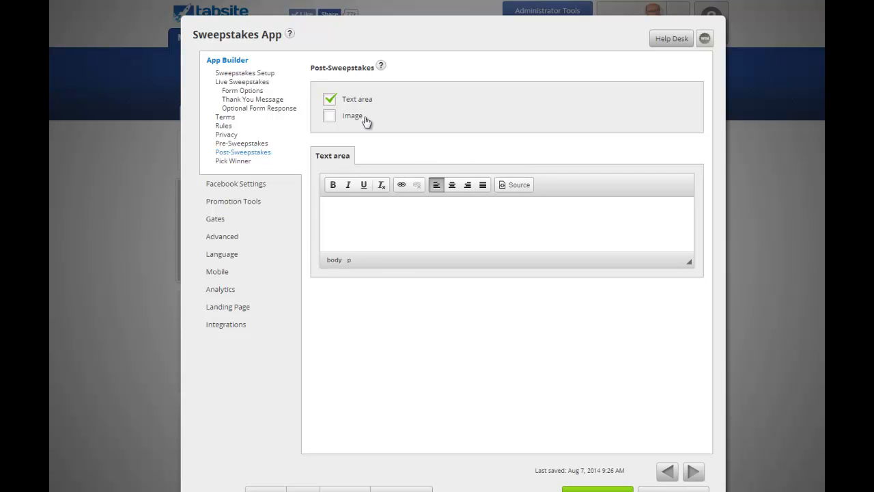
Check the setup's end-time hours, then add a centered Image section to the Post-Sweepstakes page.
{"action": "left_click", "coordinate": [266, 75]}
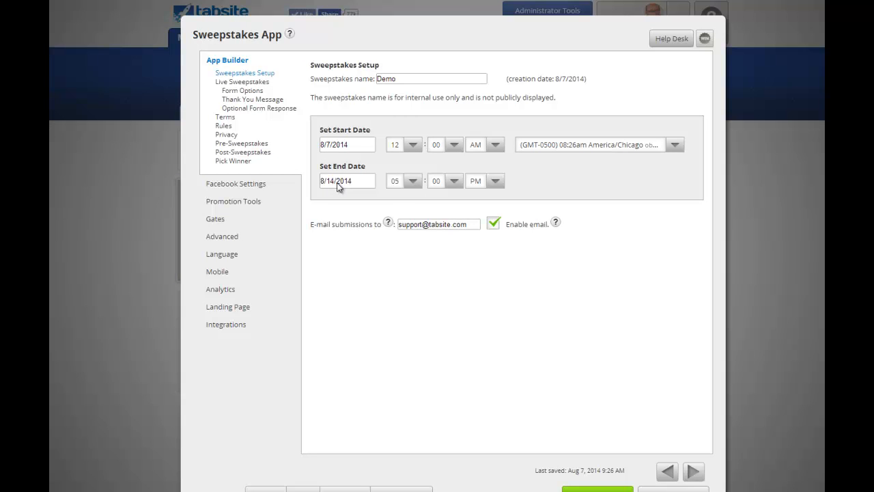
{"action": "left_click", "coordinate": [406, 187]}
{"action": "left_click", "coordinate": [244, 153]}
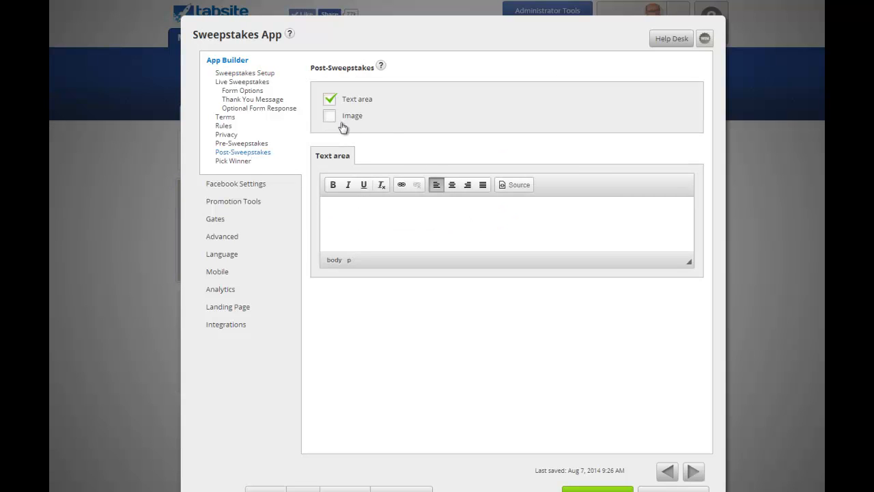
{"action": "left_click", "coordinate": [330, 118]}
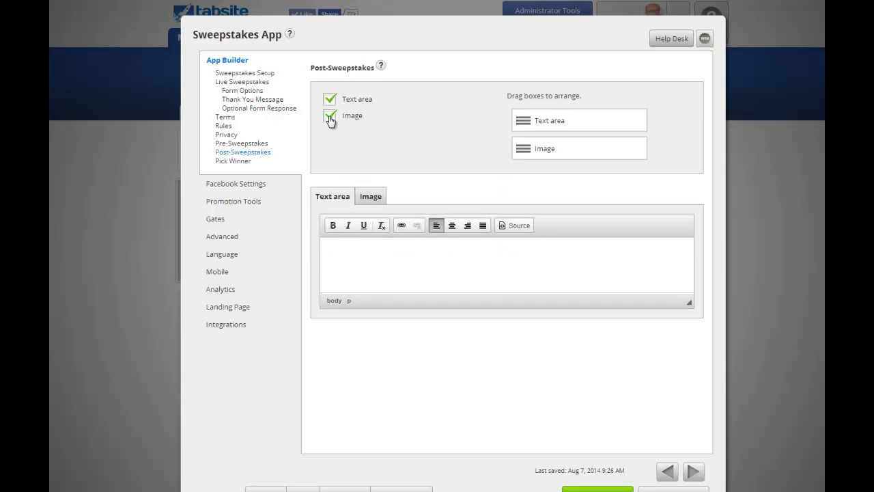
{"action": "left_click", "coordinate": [372, 199]}
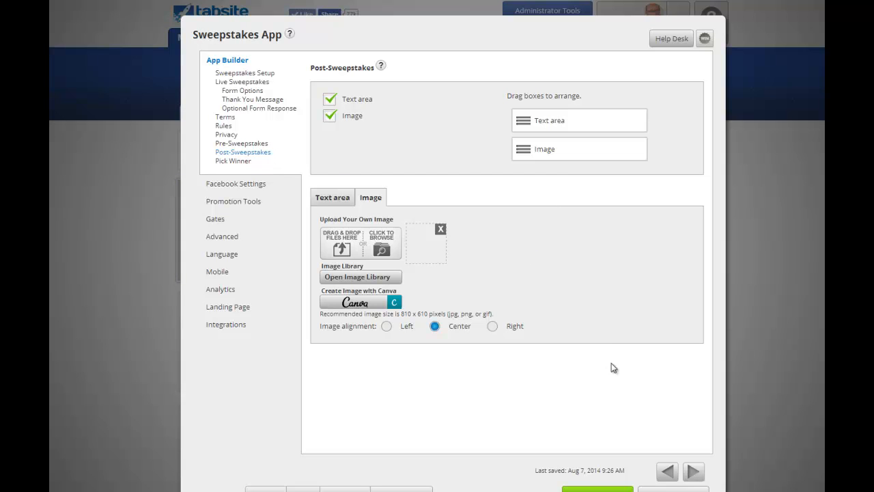
Visit Pick Winner, then view Facebook Settings with the Sweepstakes App tab name and WIN! logo.
{"action": "left_click", "coordinate": [694, 473]}
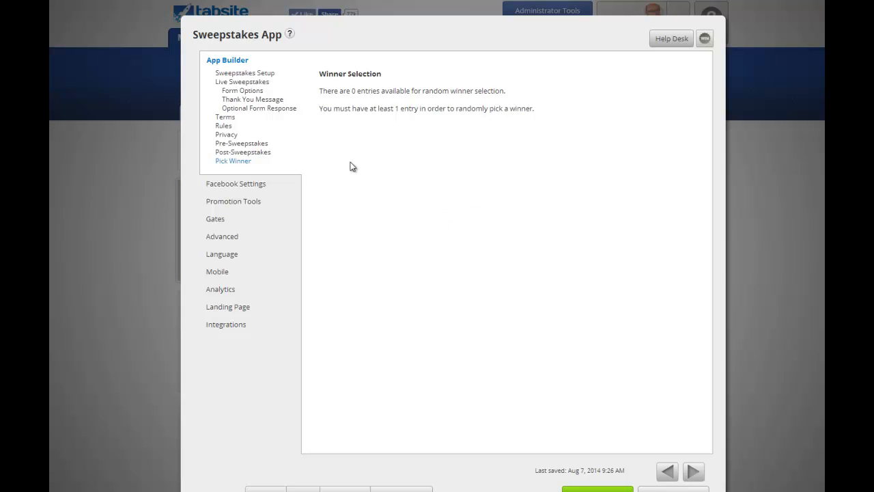
{"action": "left_click", "coordinate": [256, 189]}
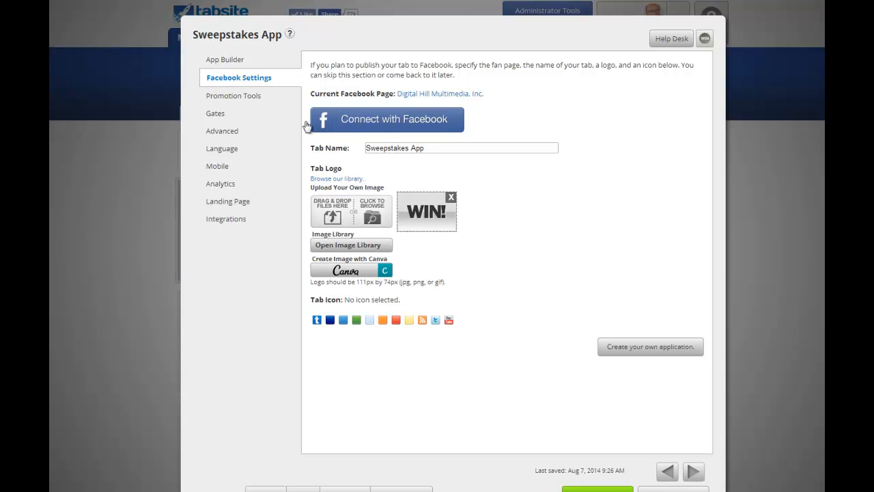
Show Social Sharing Options with Like, Share, Tweet, +1 and Pin checked and buttons at Top.
{"action": "left_click", "coordinate": [234, 96]}
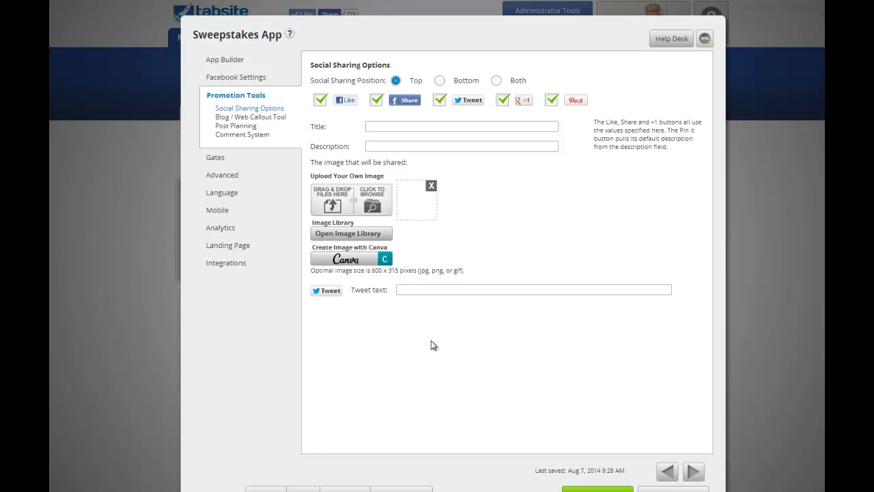
Browse the Blog / Web Callout Tool, Post Planning, Comment System and Gates promotion pages.
{"action": "left_click", "coordinate": [271, 118]}
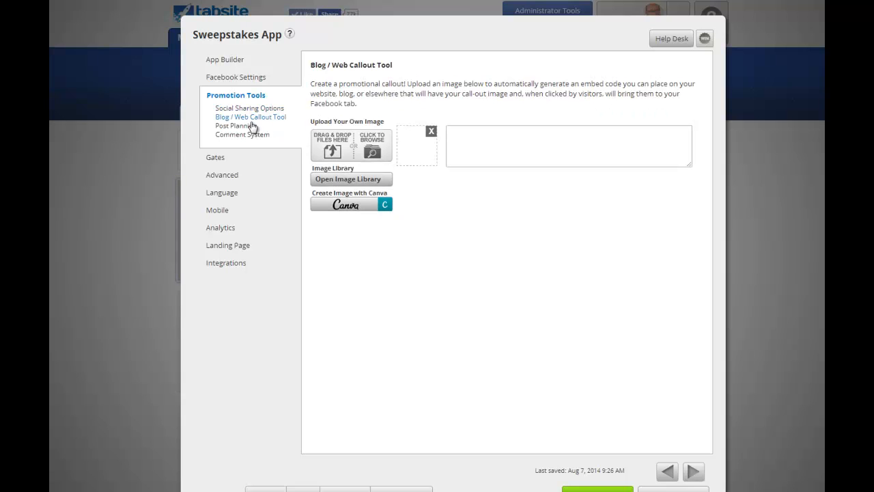
{"action": "left_click", "coordinate": [245, 129]}
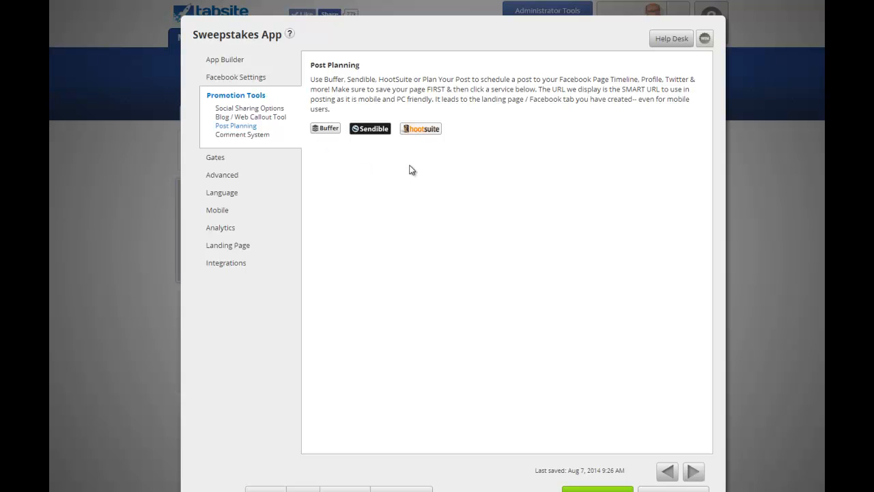
{"action": "left_click", "coordinate": [242, 134]}
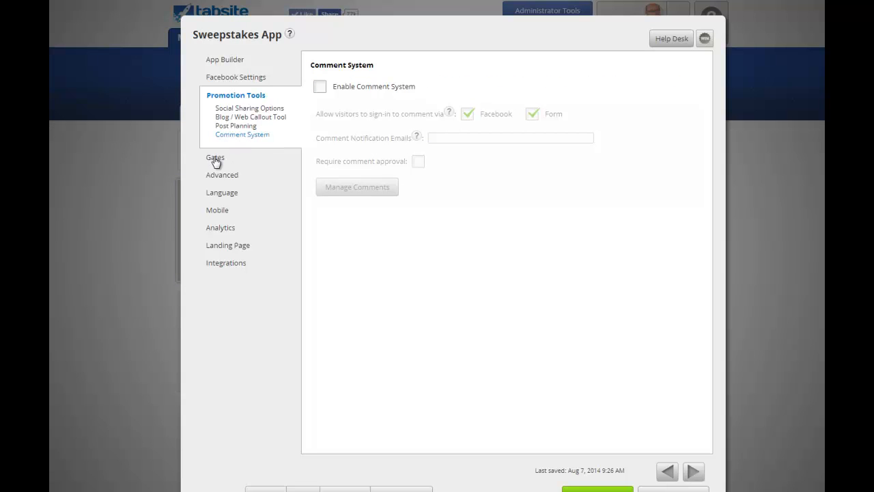
{"action": "left_click", "coordinate": [216, 159]}
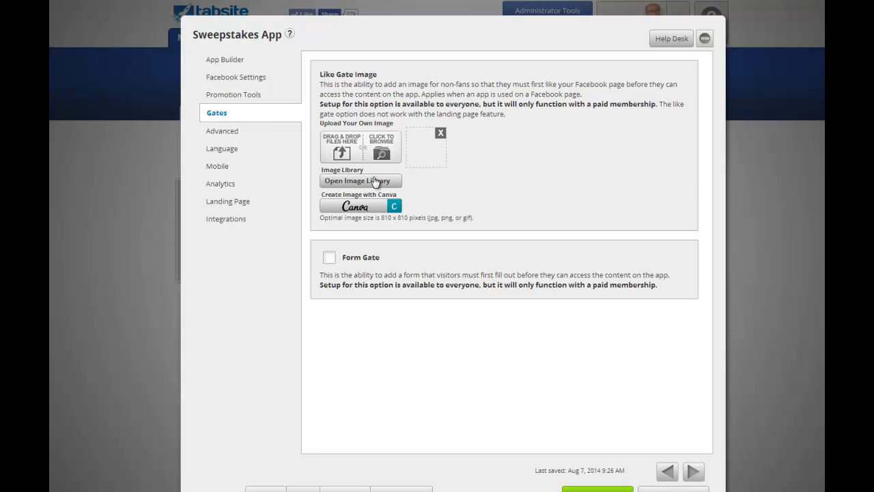
Look through Styles, CSS Customization, Pixel Tracking and Pixel Conversion Code, then the Language settings.
{"action": "left_click", "coordinate": [228, 131]}
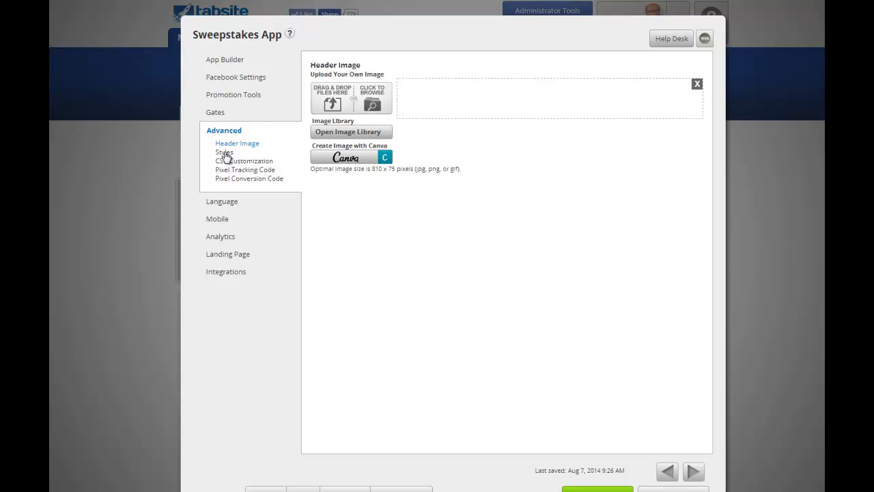
{"action": "left_click", "coordinate": [225, 154]}
{"action": "left_click", "coordinate": [232, 162]}
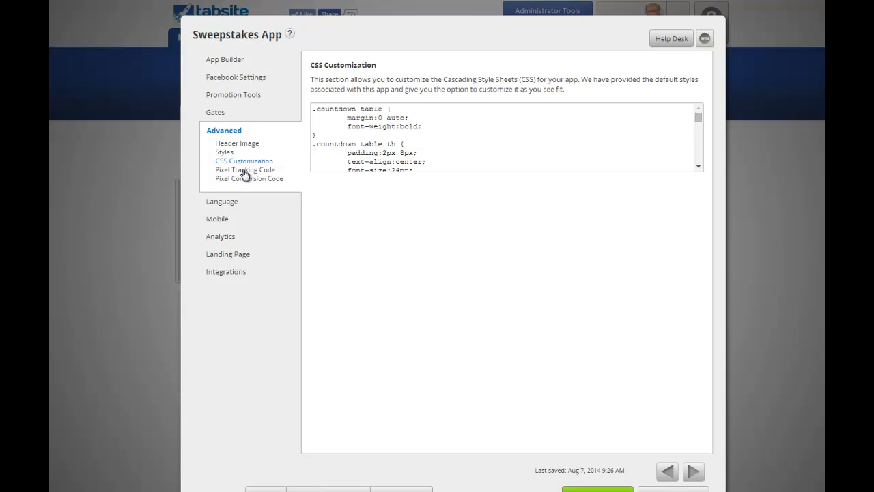
{"action": "left_click", "coordinate": [246, 171]}
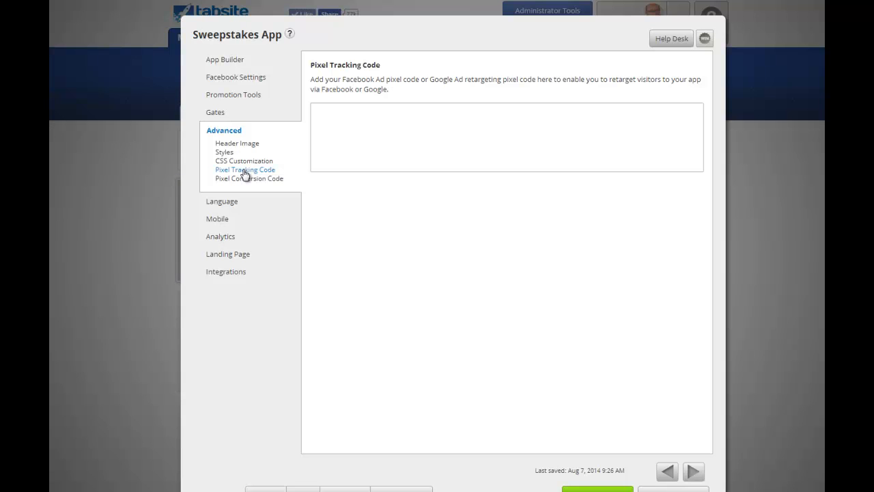
{"action": "left_click", "coordinate": [248, 180]}
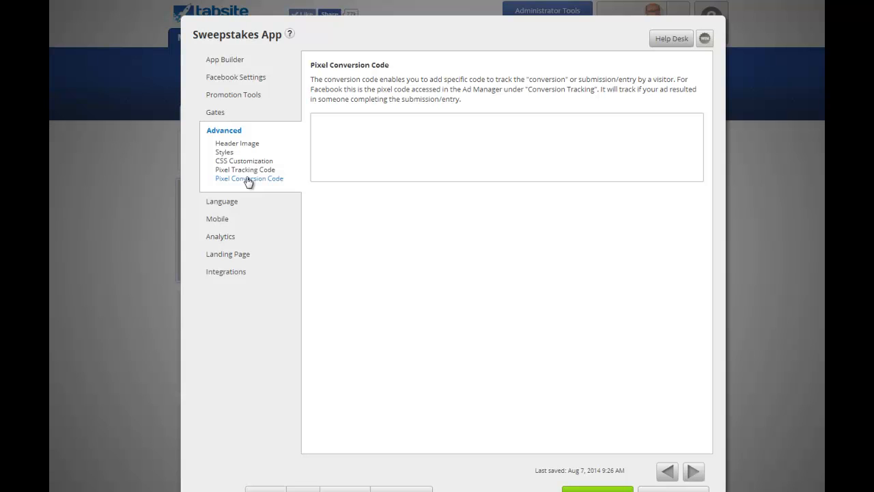
{"action": "left_click", "coordinate": [223, 203]}
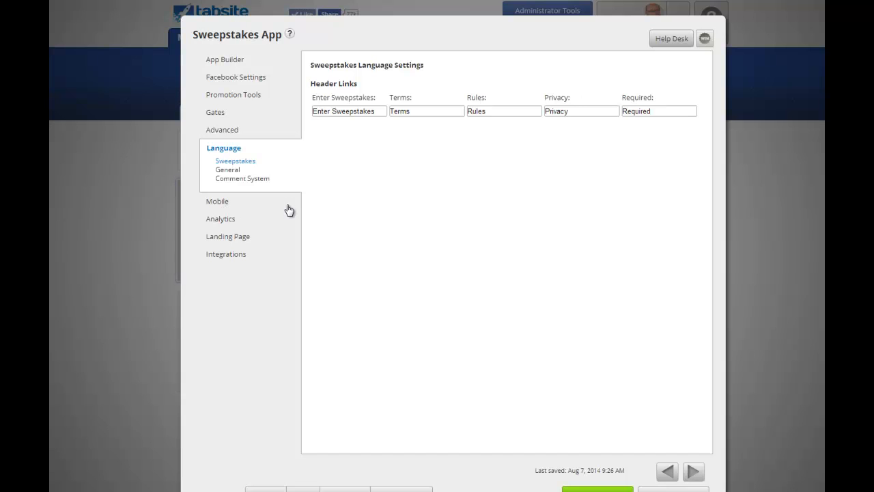
View the General and Comment System wording, then the Mobile page with mobile version and like gate on.
{"action": "left_click", "coordinate": [232, 172]}
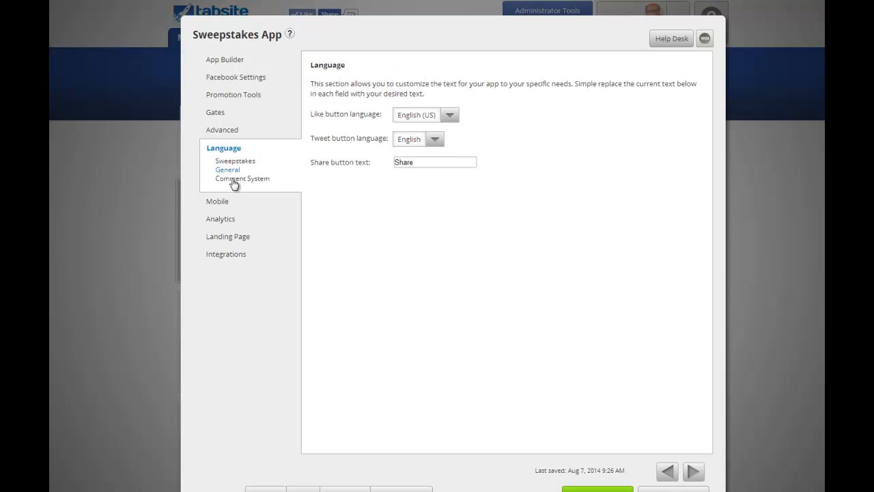
{"action": "left_click", "coordinate": [235, 181]}
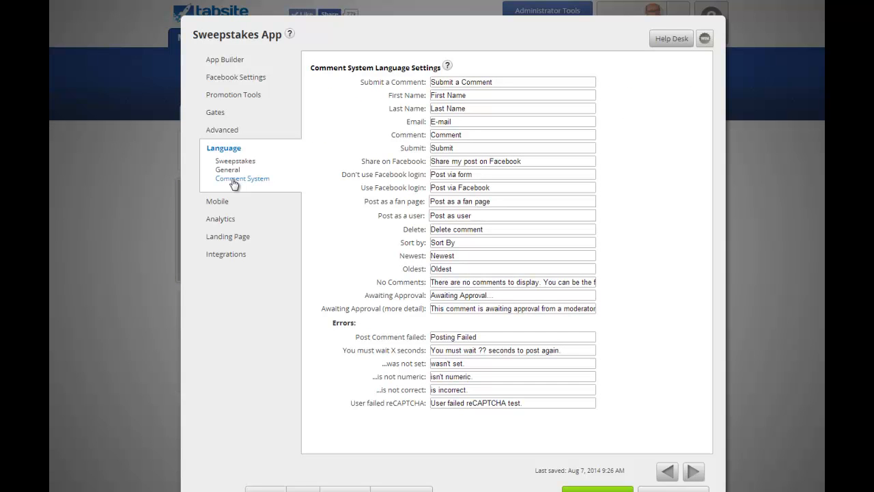
{"action": "left_click", "coordinate": [223, 204]}
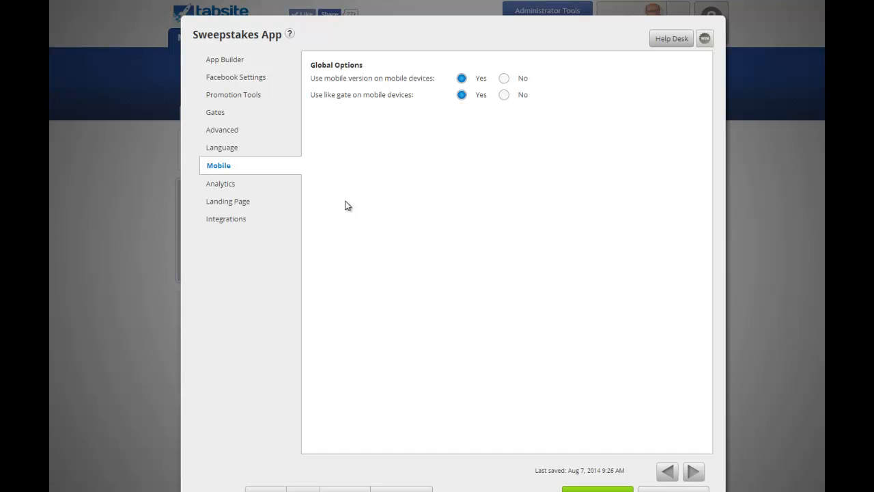
View the Analytics overview chart, then the '9 Online Methods to Grow Sales' landing page.
{"action": "left_click", "coordinate": [220, 187]}
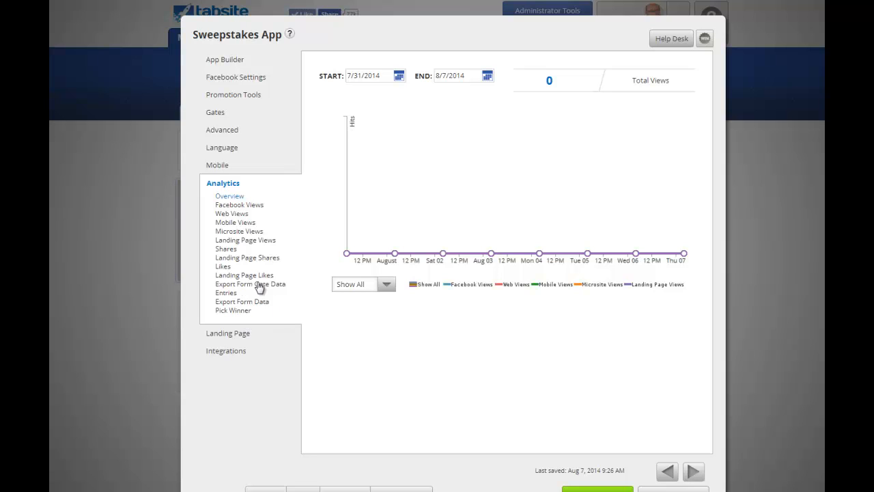
{"action": "left_click", "coordinate": [228, 334]}
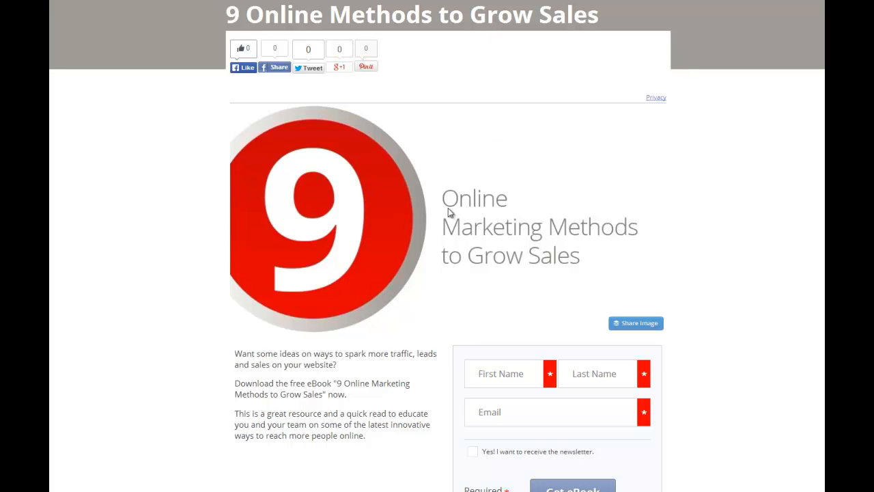
{"action": "scroll", "coordinate": [433, 191], "scroll_direction": "down", "scroll_amount": 1}
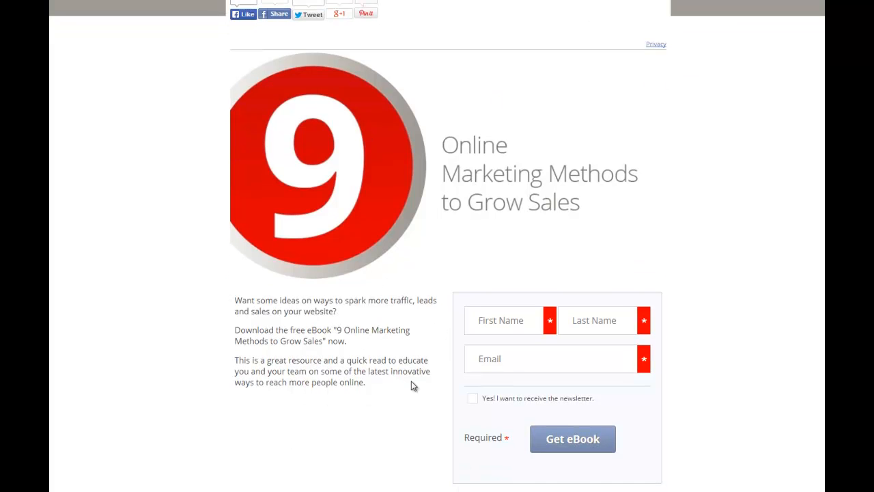
{"action": "scroll", "coordinate": [411, 381], "scroll_direction": "up", "scroll_amount": 1}
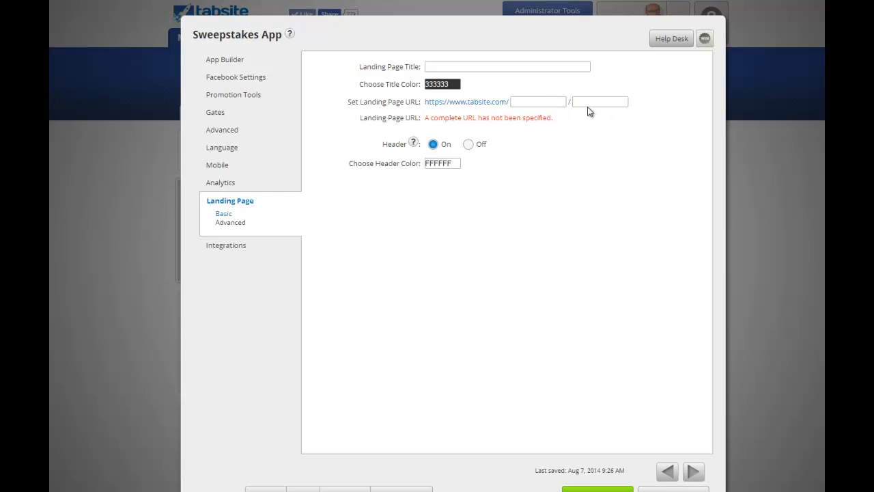
Show the Landing Page Advanced fields for Pixel Tracking, Google Analytics and CSS Customization code.
{"action": "left_click", "coordinate": [225, 224]}
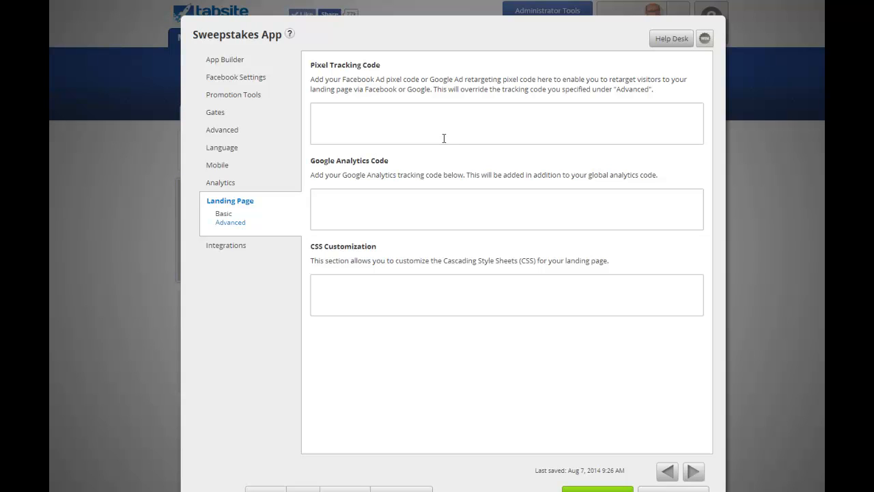
View the App Integrations page listing MailChimp and Sendy, scrolling down to the Preview row.
{"action": "left_click", "coordinate": [233, 246]}
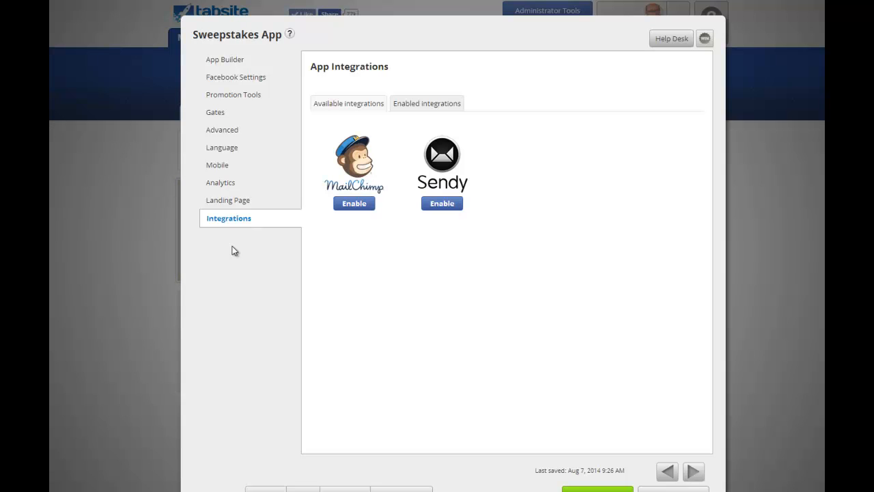
{"action": "scroll", "coordinate": [383, 294], "scroll_direction": "down", "scroll_amount": 3}
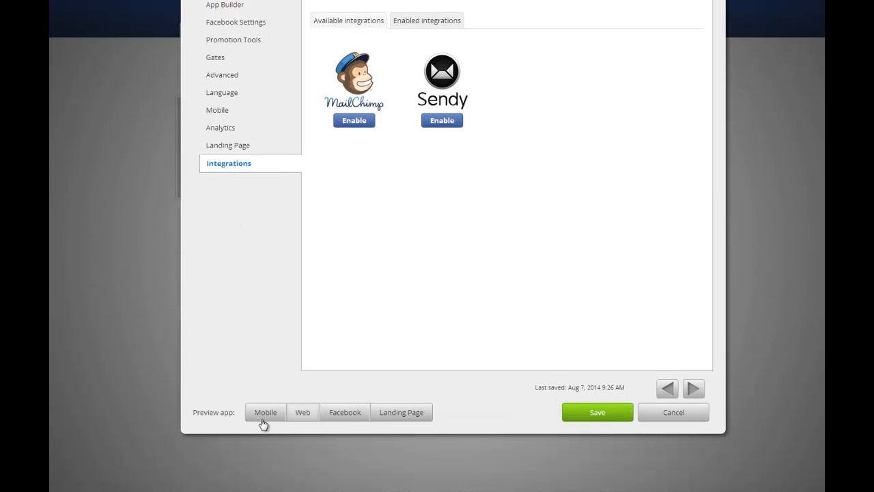
Open the Web Preview and view its Pre-Sweepstakes countdown and Post-Sweepstakes pages.
{"action": "left_click", "coordinate": [307, 414]}
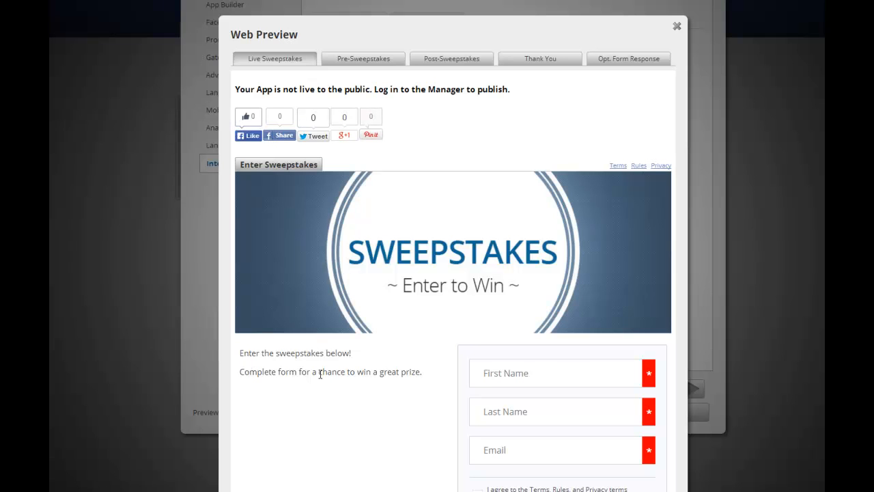
{"action": "scroll", "coordinate": [327, 250], "scroll_direction": "down", "scroll_amount": 1}
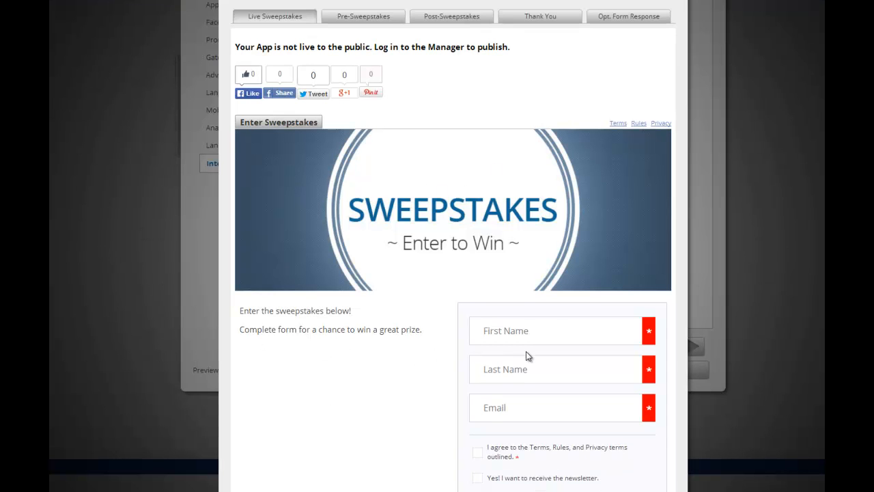
{"action": "scroll", "coordinate": [539, 359], "scroll_direction": "down", "scroll_amount": 2}
{"action": "scroll", "coordinate": [527, 367], "scroll_direction": "up", "scroll_amount": 5}
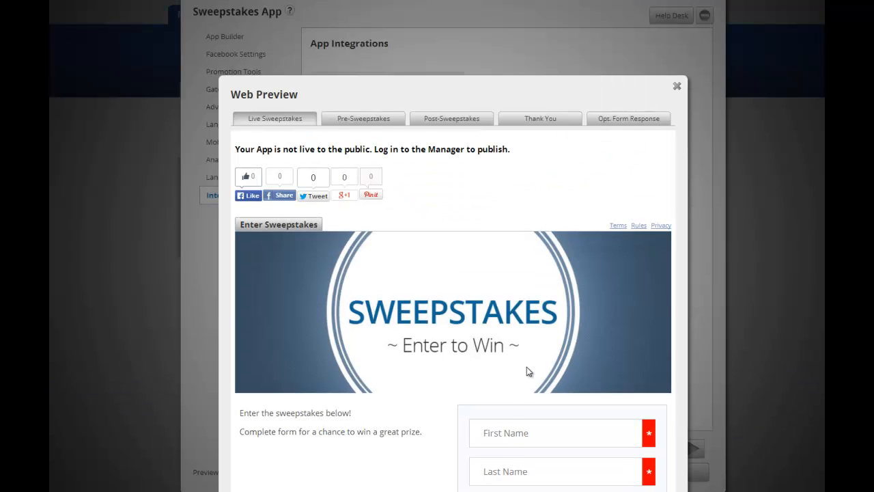
{"action": "left_click", "coordinate": [344, 133]}
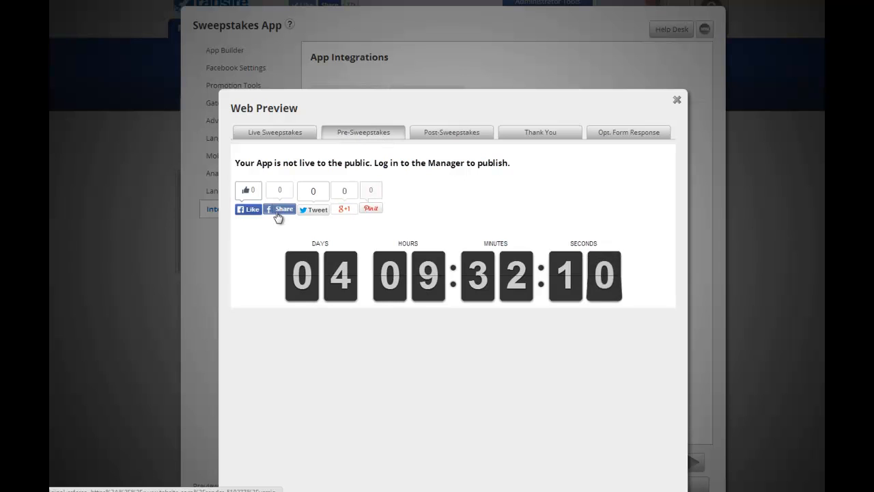
{"action": "left_click", "coordinate": [459, 135]}
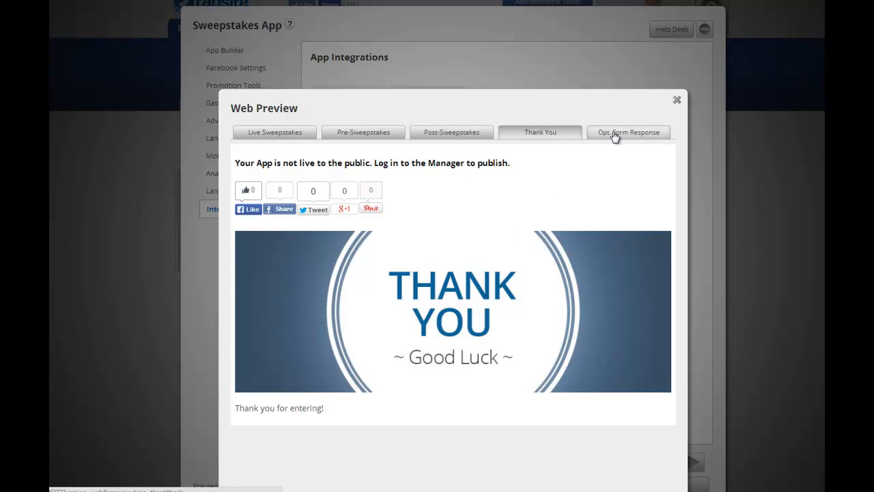
View the sweepstakes in the Facebook preview and then the landing page preview, closing each.
{"action": "left_click", "coordinate": [677, 100]}
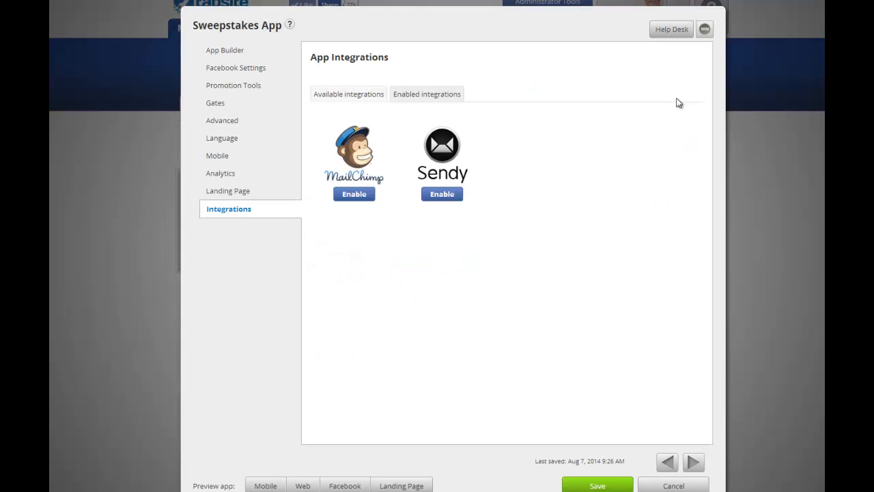
{"action": "scroll", "coordinate": [353, 383], "scroll_direction": "down", "scroll_amount": 2}
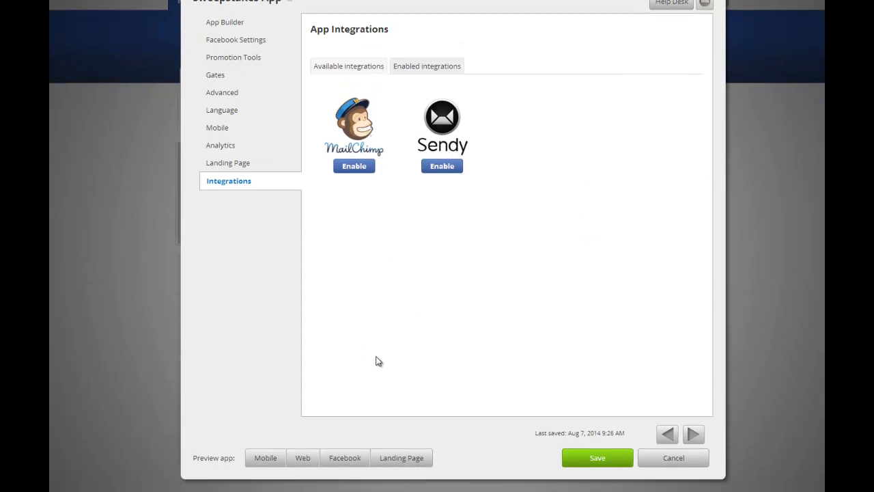
{"action": "left_click", "coordinate": [354, 431]}
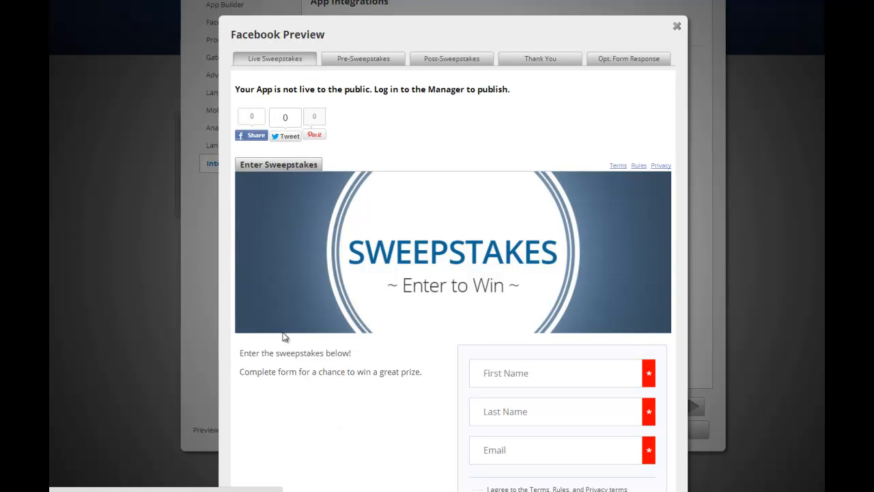
{"action": "left_click", "coordinate": [677, 26]}
{"action": "left_click", "coordinate": [401, 431]}
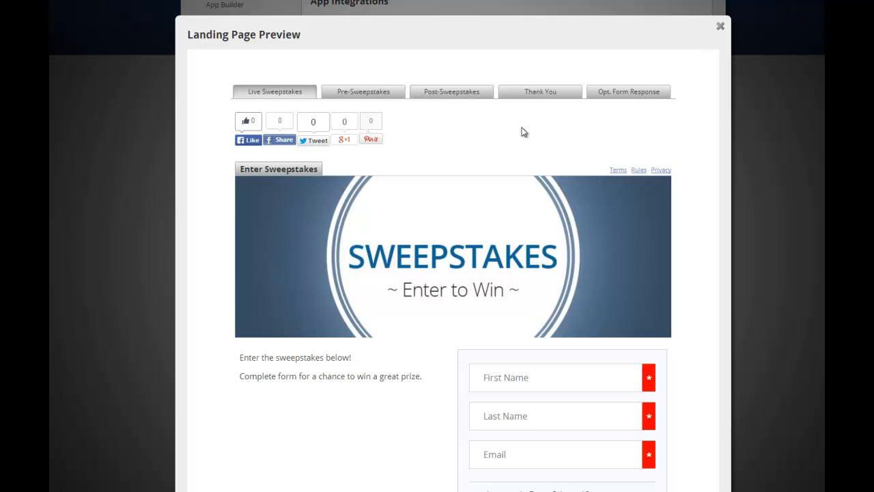
{"action": "left_click", "coordinate": [720, 26]}
Scroll through the phone preview of the Live Sweepstakes entry page, then close it.
{"action": "left_click", "coordinate": [266, 431]}
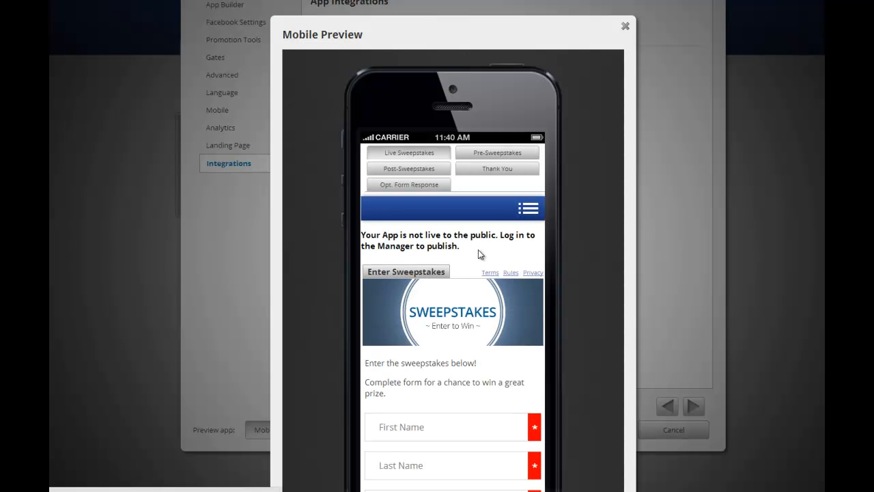
{"action": "scroll", "coordinate": [478, 252], "scroll_direction": "down", "scroll_amount": 1}
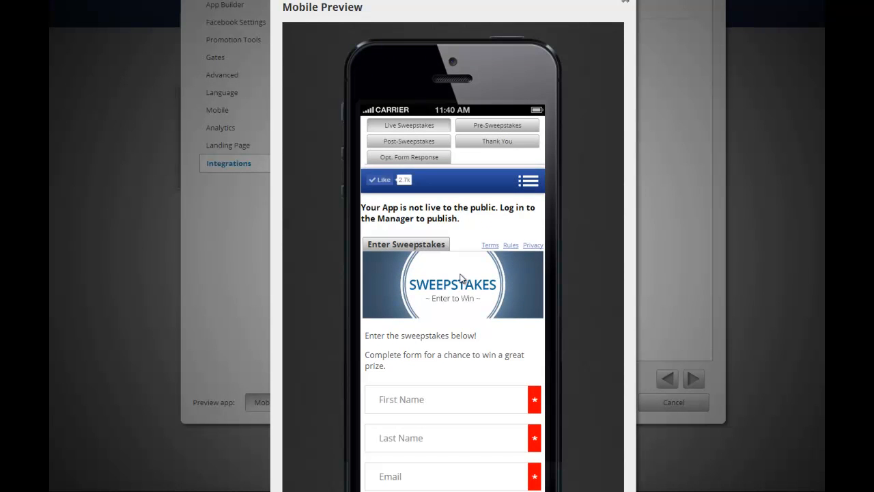
{"action": "scroll", "coordinate": [466, 267], "scroll_direction": "down", "scroll_amount": 3}
{"action": "scroll", "coordinate": [441, 258], "scroll_direction": "down", "scroll_amount": 1}
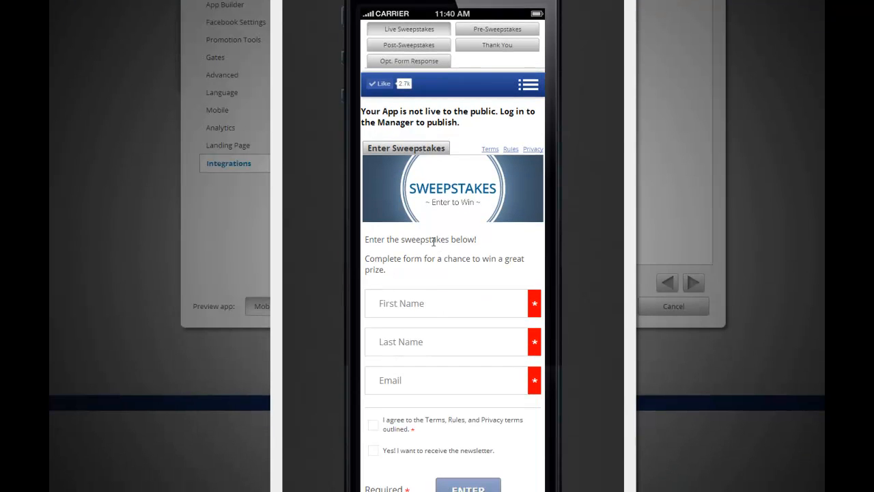
{"action": "scroll", "coordinate": [440, 260], "scroll_direction": "down", "scroll_amount": 1}
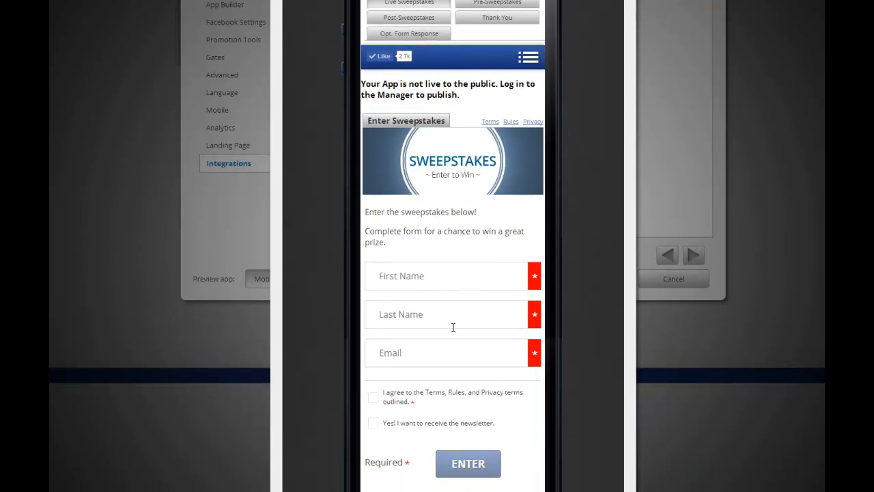
{"action": "scroll", "coordinate": [418, 340], "scroll_direction": "down", "scroll_amount": 4}
{"action": "scroll", "coordinate": [419, 342], "scroll_direction": "up", "scroll_amount": 8}
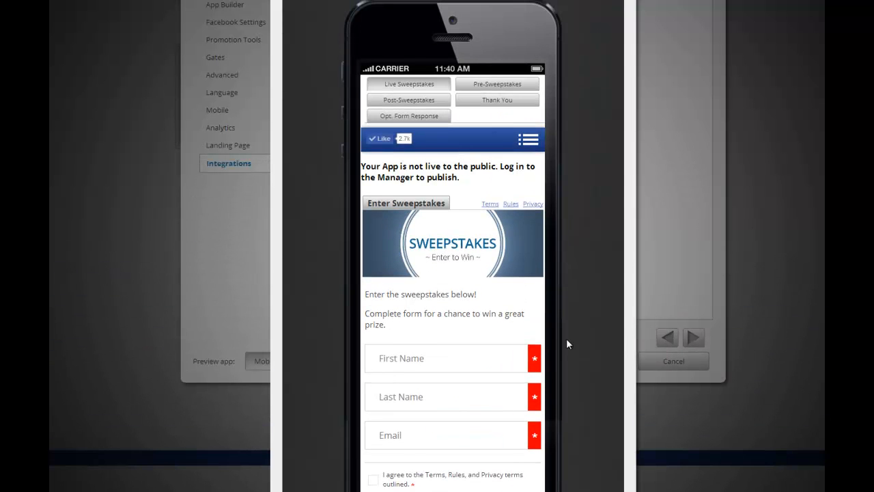
{"action": "scroll", "coordinate": [566, 338], "scroll_direction": "down", "scroll_amount": 4}
{"action": "scroll", "coordinate": [566, 338], "scroll_direction": "up", "scroll_amount": 8}
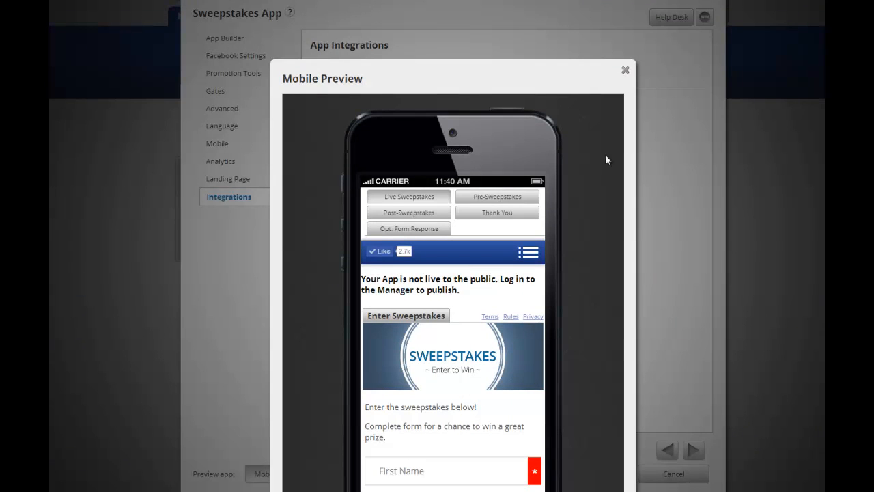
{"action": "left_click", "coordinate": [625, 70]}
Save the Sweepstakes App from its mobile settings and open its Manage dropdown in My Apps.
{"action": "left_click", "coordinate": [212, 144]}
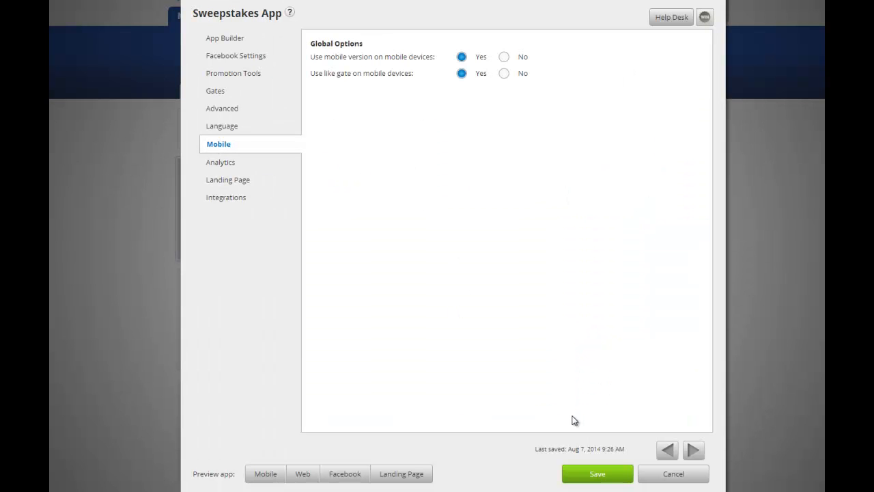
{"action": "left_click", "coordinate": [600, 478]}
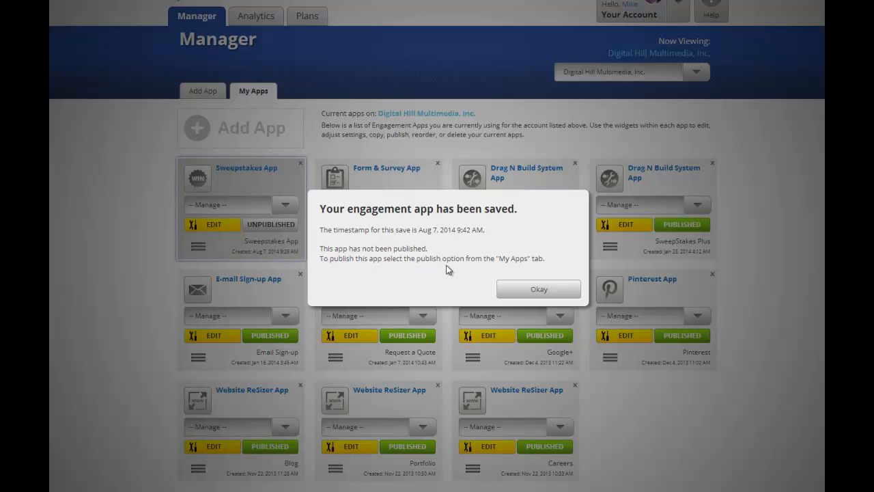
{"action": "left_click", "coordinate": [539, 290]}
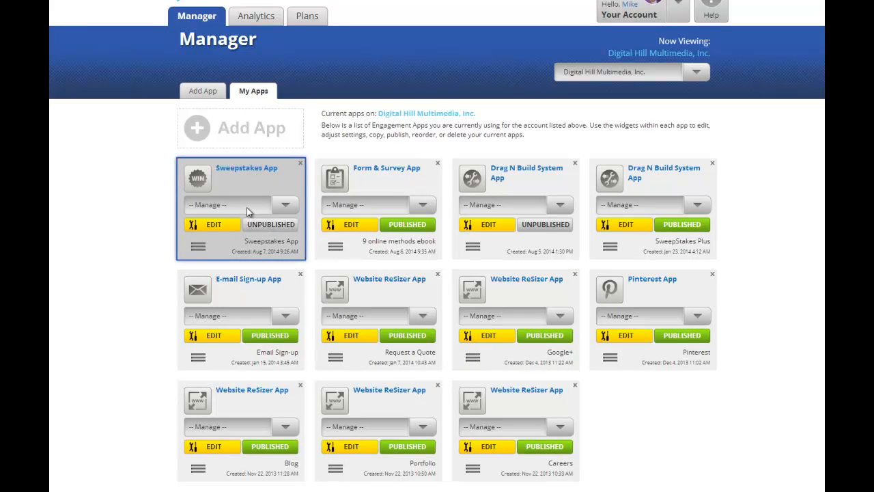
{"action": "left_click", "coordinate": [287, 207]}
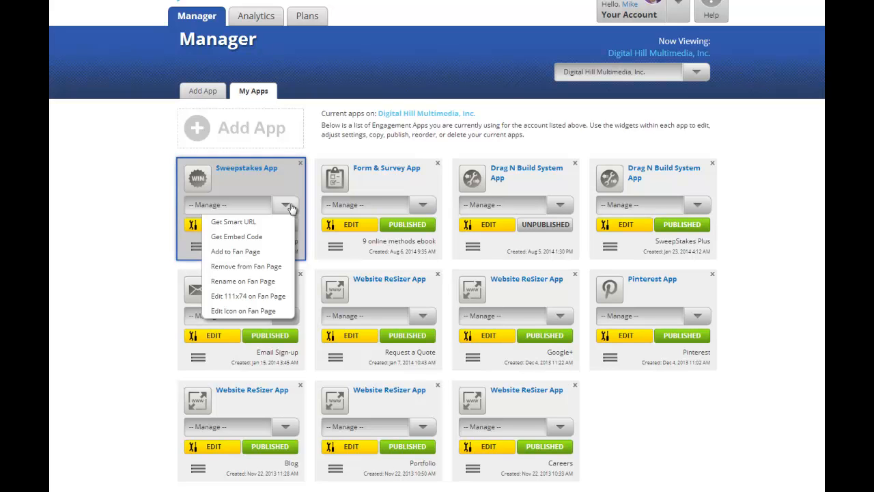
Publish the Sweepstakes App and generate its embed code for the domain digitalhill.com.
{"action": "left_click", "coordinate": [260, 222]}
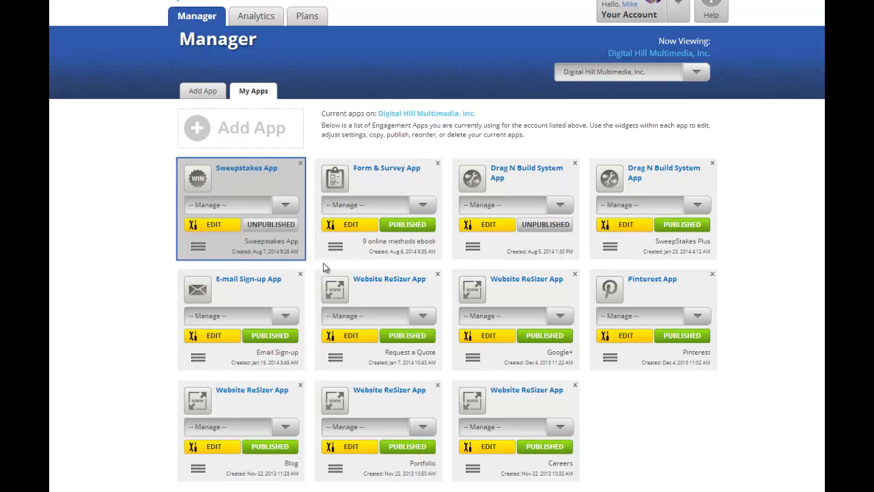
{"action": "left_click", "coordinate": [268, 227]}
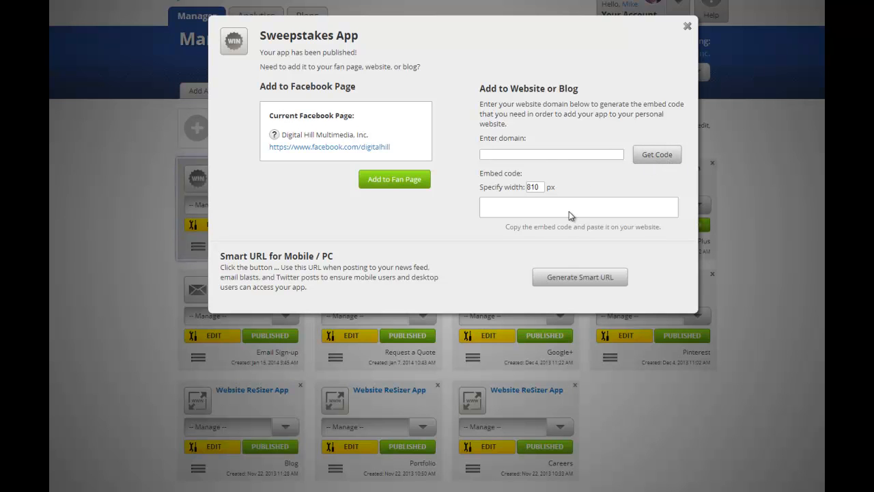
{"action": "left_click", "coordinate": [559, 158]}
{"action": "type", "text": "digitlah"}
{"action": "key", "text": "BackSpace"}
{"action": "key", "text": "BackSpace"}
{"action": "type", "text": "alhill.com"}
{"action": "left_click", "coordinate": [654, 157]}
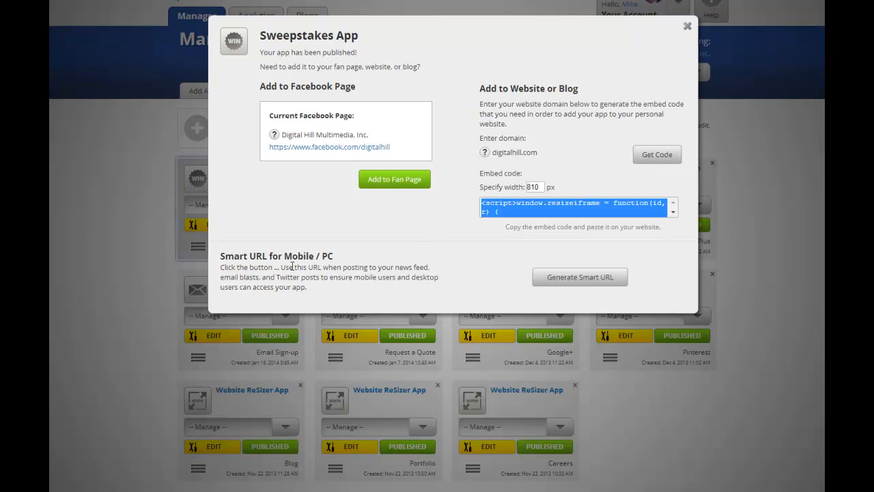
Generate the Sweepstakes App's Smart URL and copy the link to the clipboard.
{"action": "left_click", "coordinate": [587, 280]}
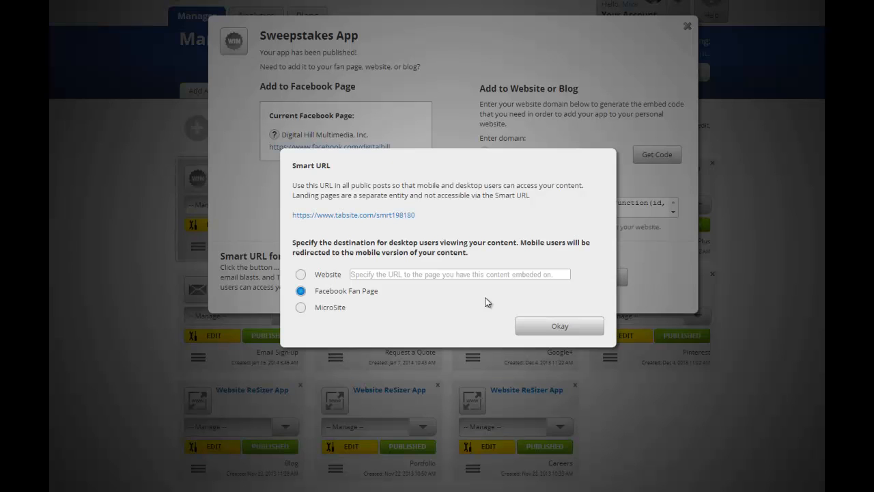
{"action": "left_click", "coordinate": [353, 216]}
Keep Facebook Fan Page as the desktop destination, close the dialog, and reopen the app's Manage options.
{"action": "left_click", "coordinate": [301, 275]}
{"action": "left_click", "coordinate": [301, 292]}
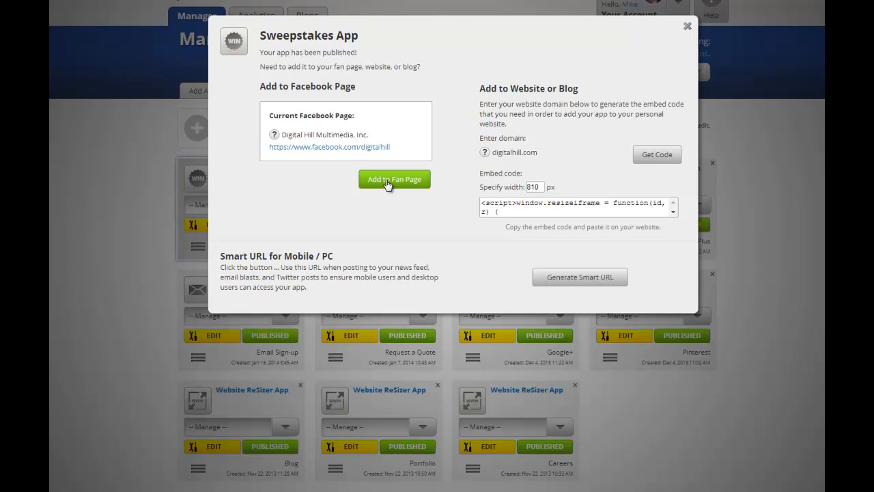
{"action": "left_click", "coordinate": [687, 26]}
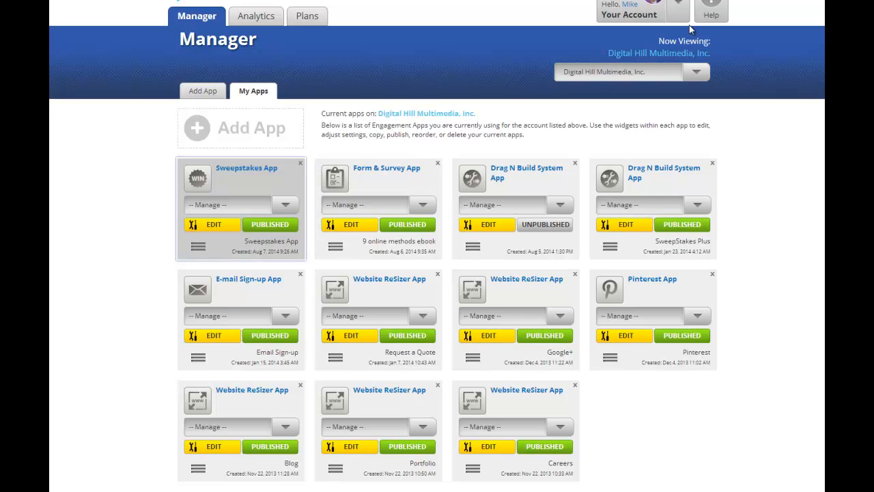
{"action": "left_click", "coordinate": [285, 207]}
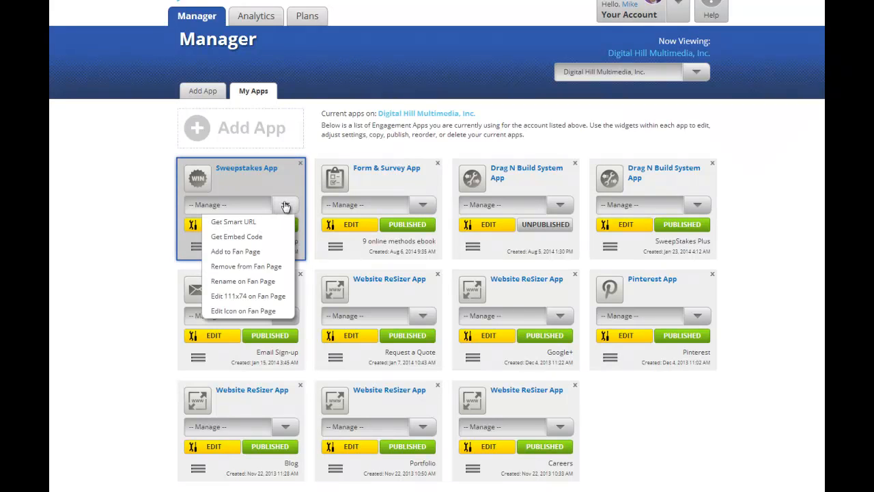